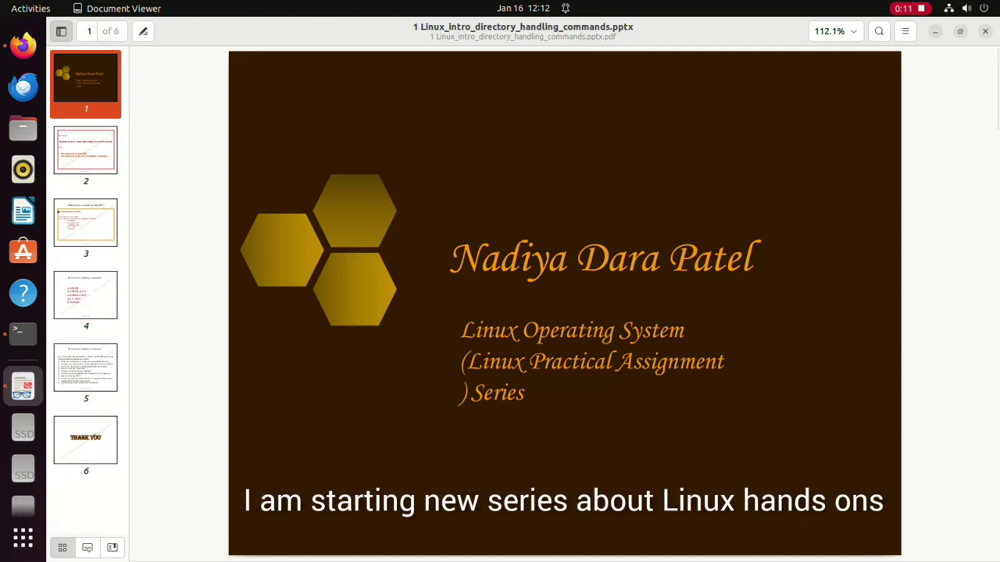
Read the presentation's introductory slides on Linux IDE and directory handling commands, and minimize the document viewer.
scroll(564, 303, "down", 8)
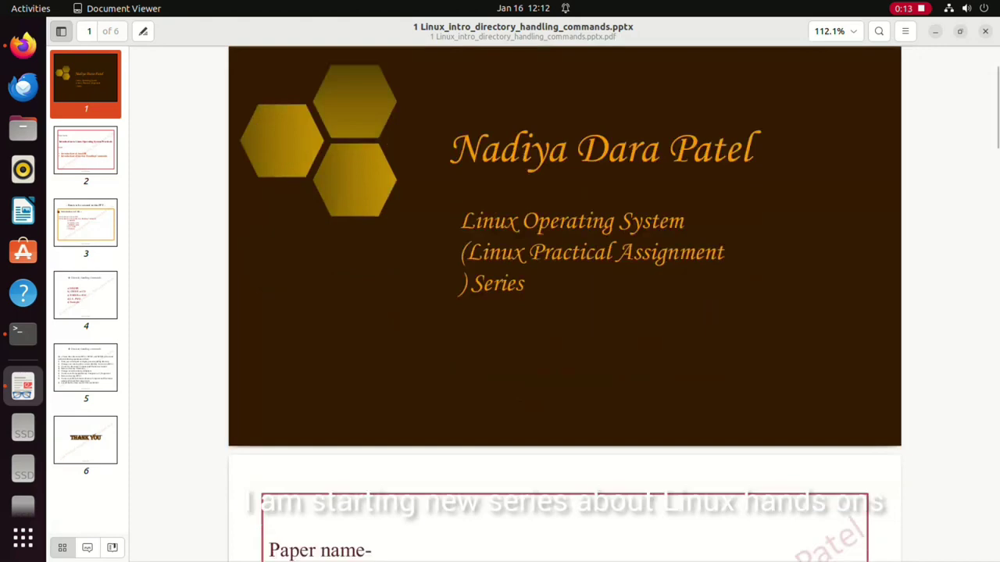
scroll(564, 303, "down", 3)
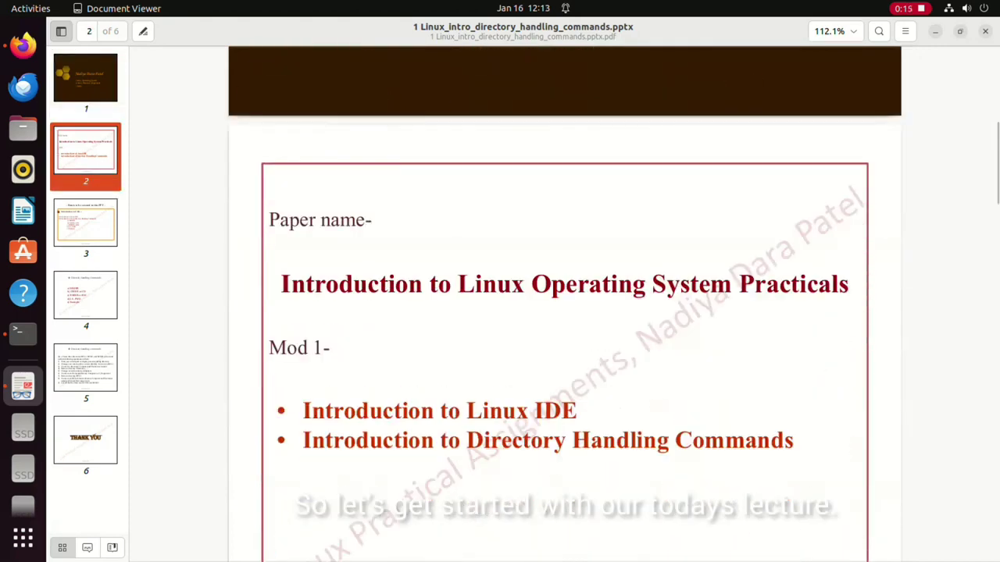
scroll(564, 303, "down", 2)
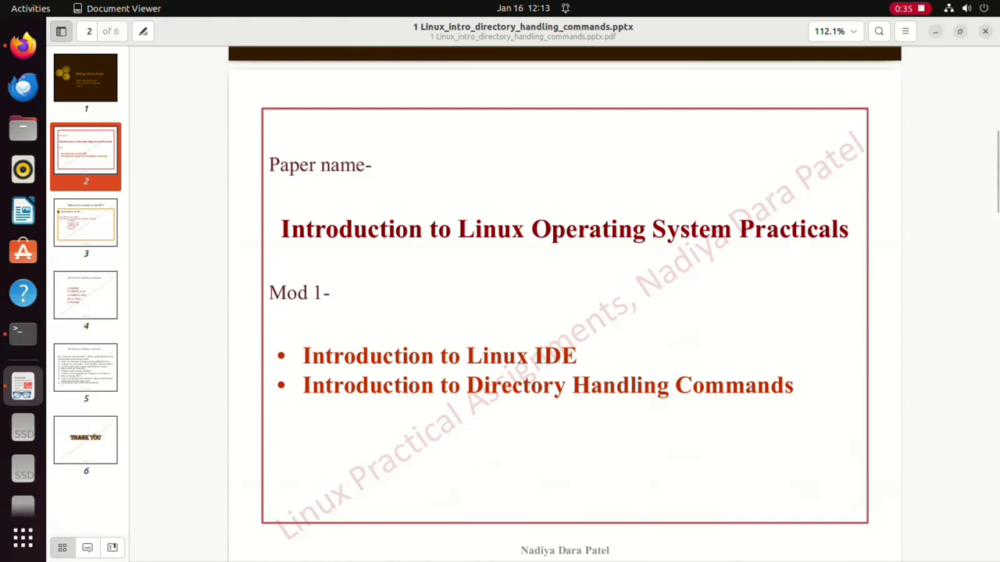
left_click_drag(467, 356, 578, 358)
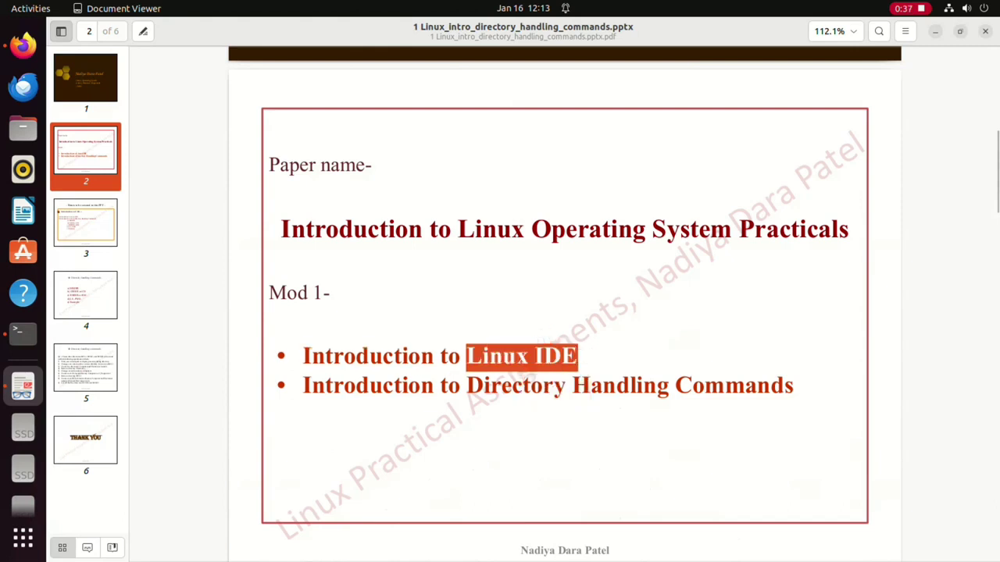
key("Escape")
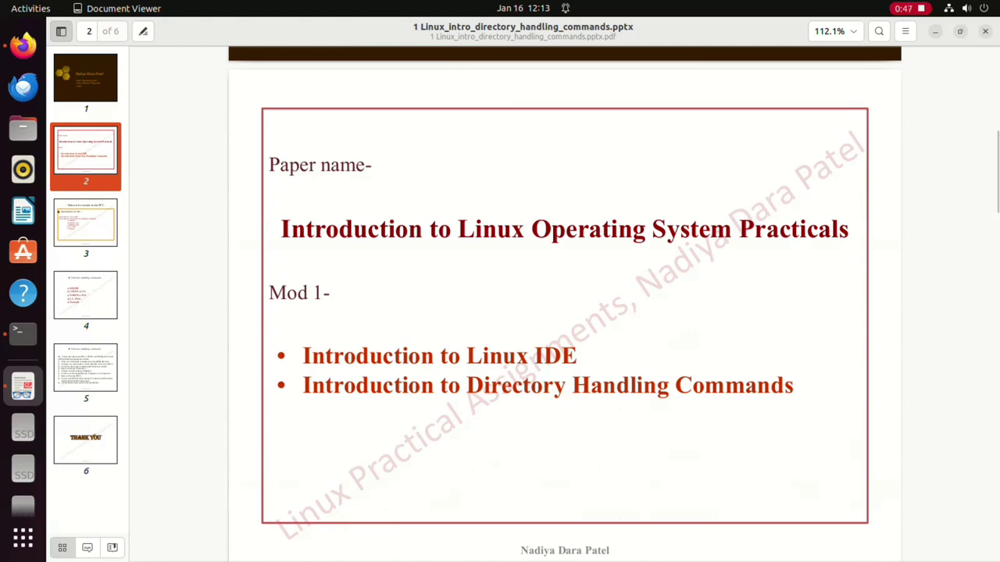
scroll(564, 312, "down", 5)
scroll(564, 313, "down", 2)
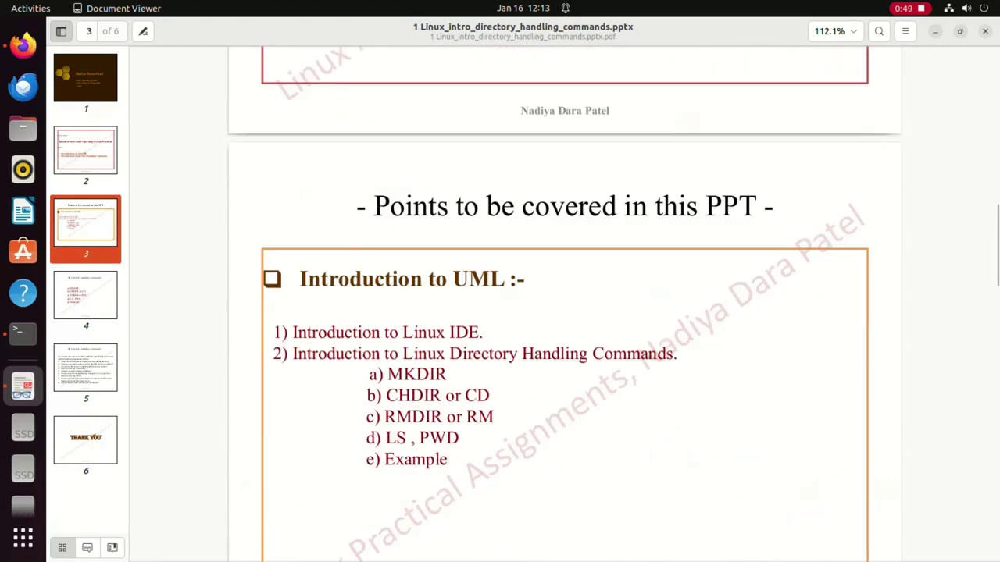
scroll(564, 312, "up", 6)
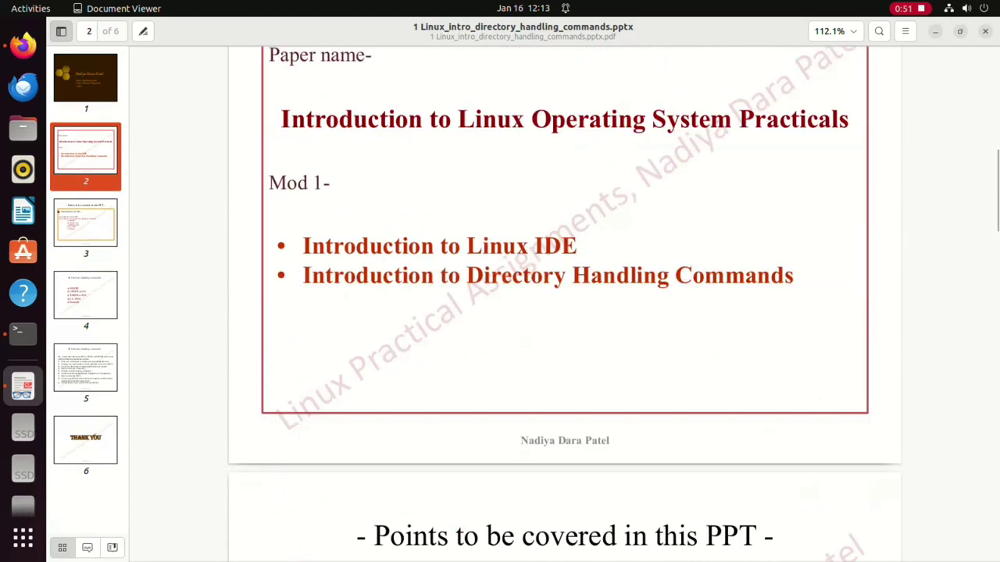
scroll(564, 312, "up", 1)
left_click_drag(303, 356, 530, 357)
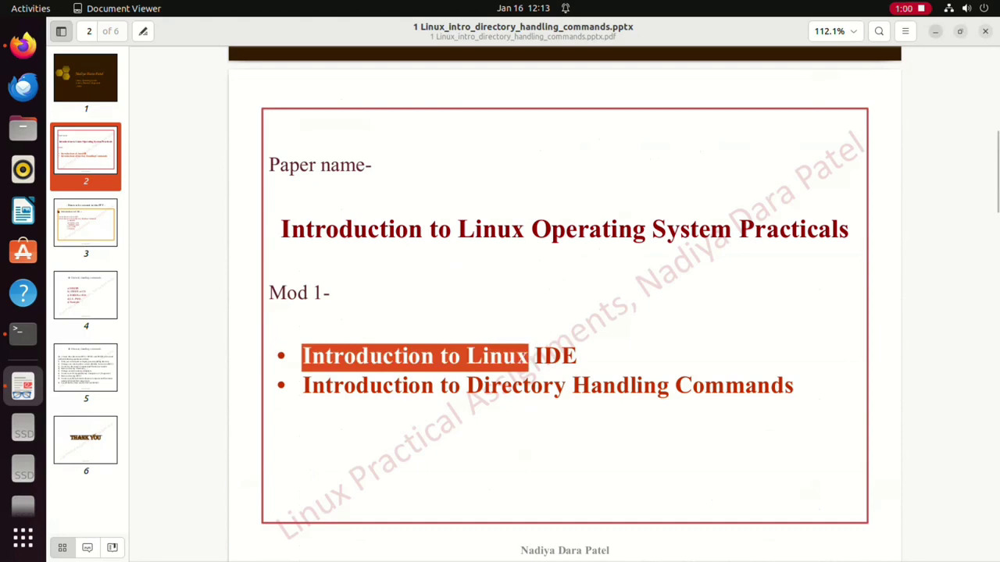
left_click(935, 31)
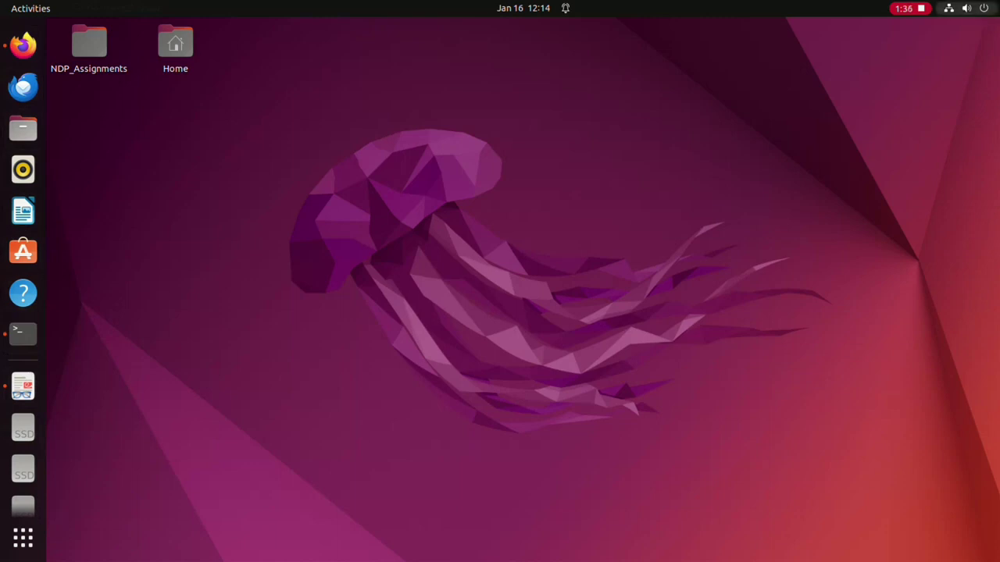
Review the desktop's system status options, from the network and Bluetooth entries down to Power Off / Log Out.
left_click(966, 7)
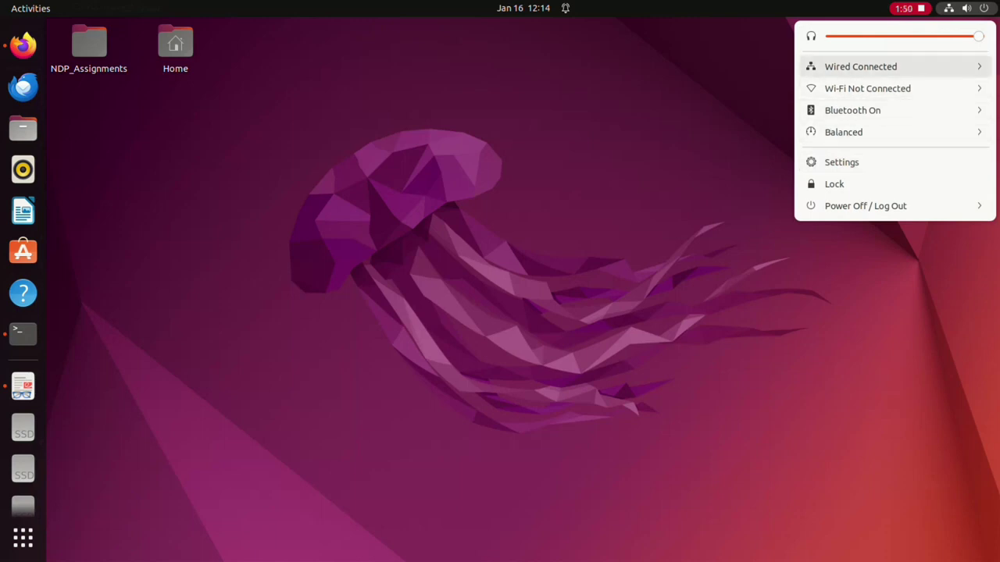
key("Down")
key("Down")
key("Down")
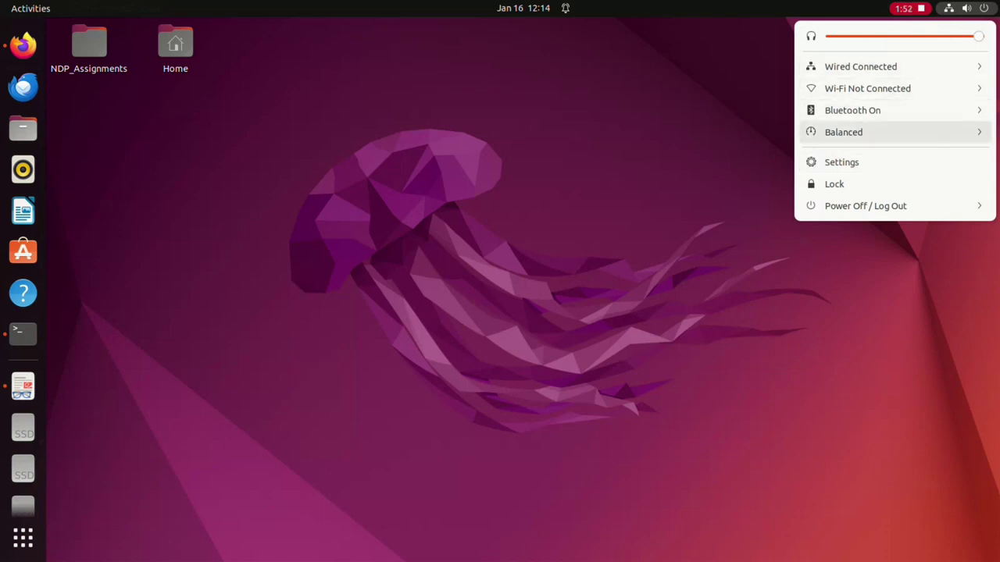
key("Down")
key("Down")
key("Down")
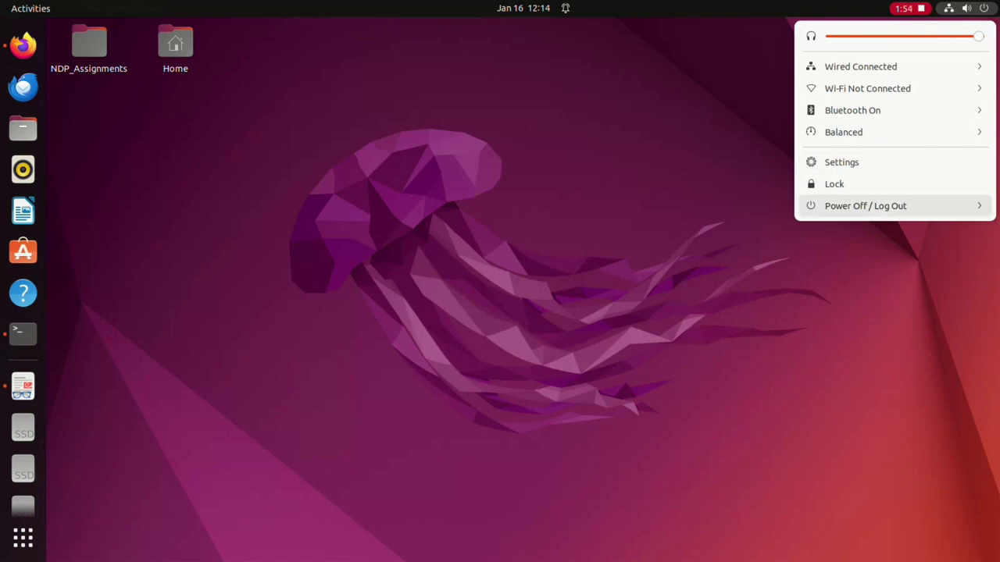
Expand Power Off / Log Out and examine its Suspend, Restart and Power Off options without choosing any.
key("Return")
key("Down")
key("Down")
key("Down")
key("Down")
key("Down")
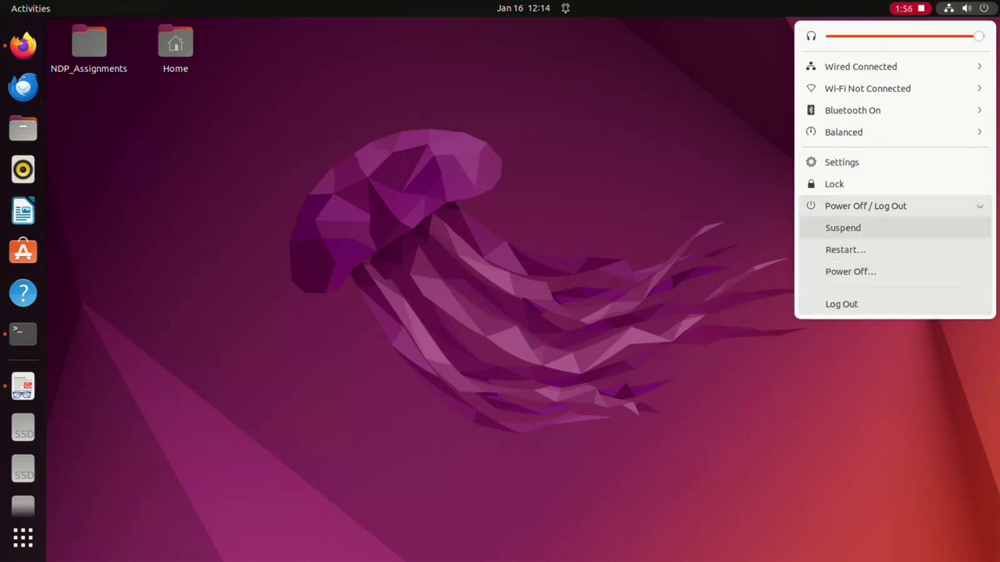
key("Up")
key("Down")
key("Down")
key("Down")
key("Down")
key("Down")
key("Down")
key("Down")
key("Down")
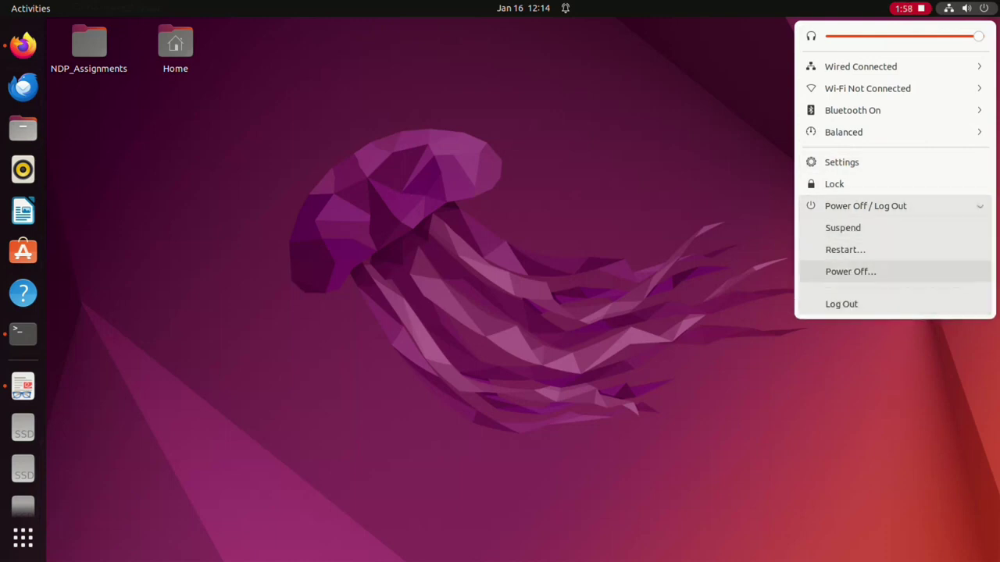
key("Up")
key("Up")
key("Down")
key("Down")
key("Up")
key("Up")
key("Down")
key("Down")
key("Up")
key("Up")
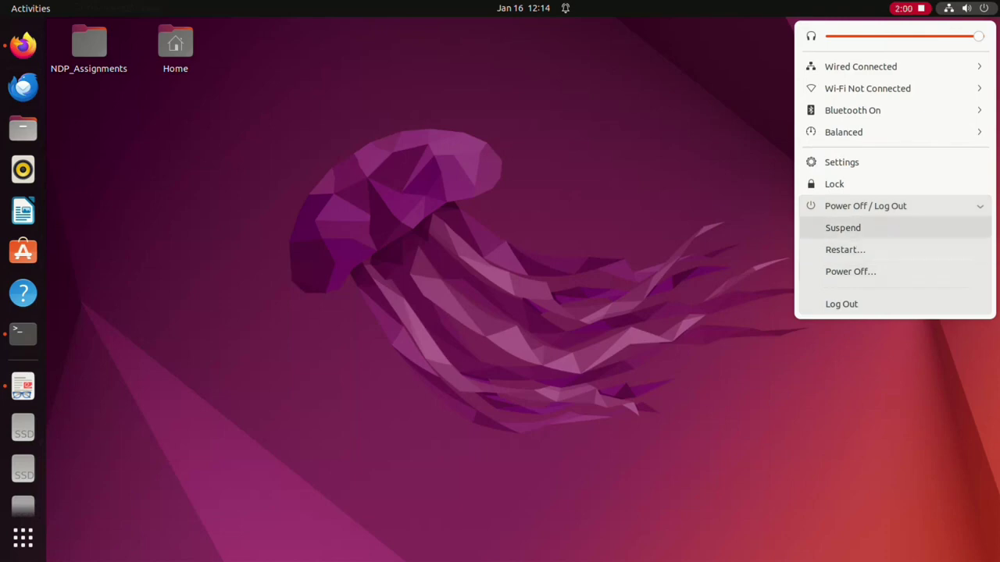
key("Down")
Open the system Settings, examine the OS name and OS type on the About page, and close the window.
key("Up")
key("Up")
key("Up")
key("Up")
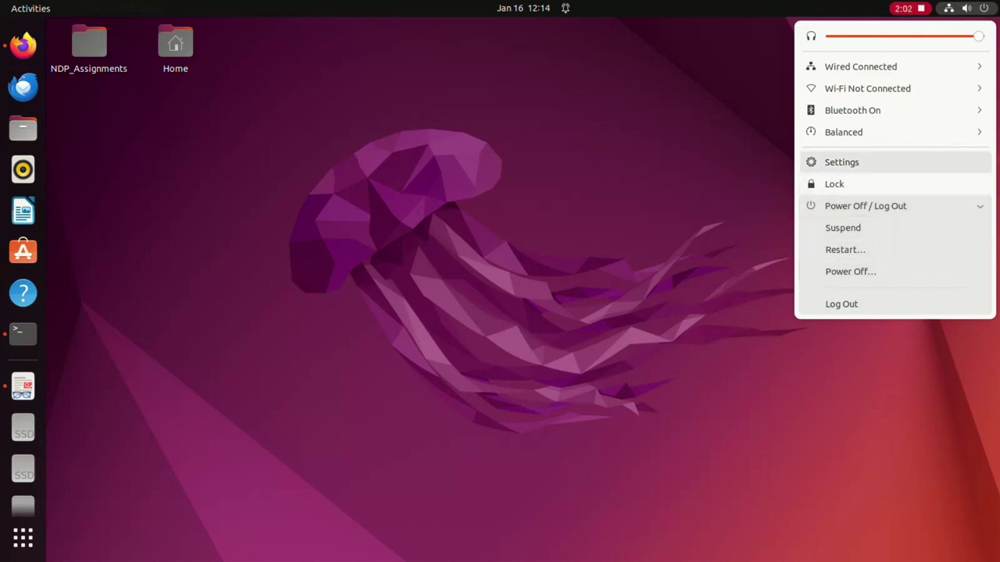
key("Return")
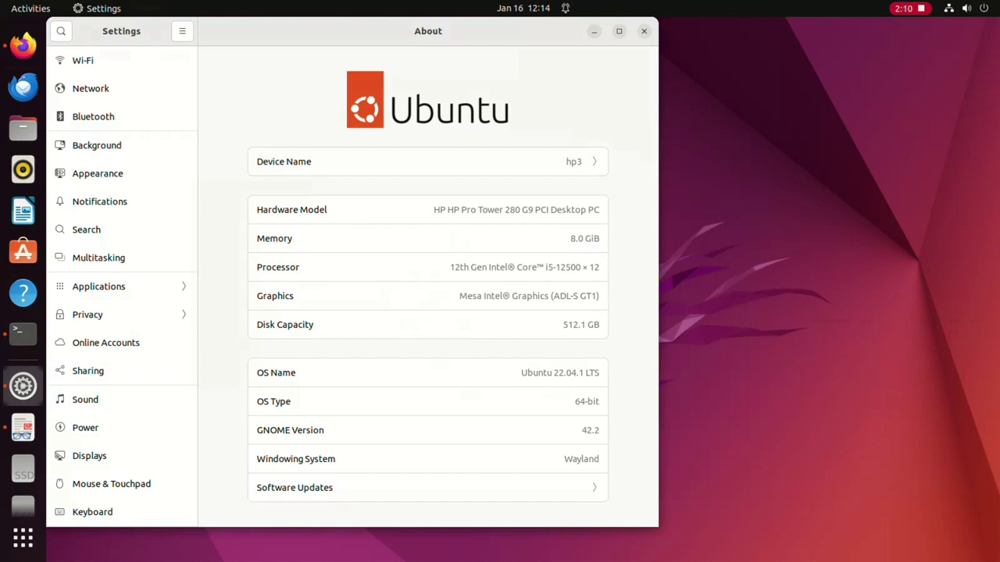
left_click_drag(521, 373, 600, 373)
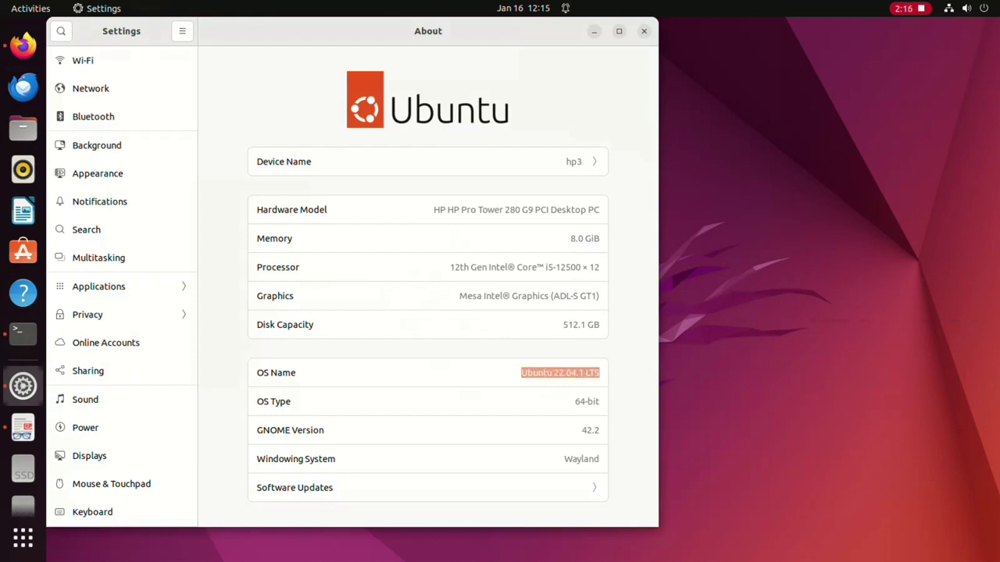
left_click_drag(579, 402, 600, 401)
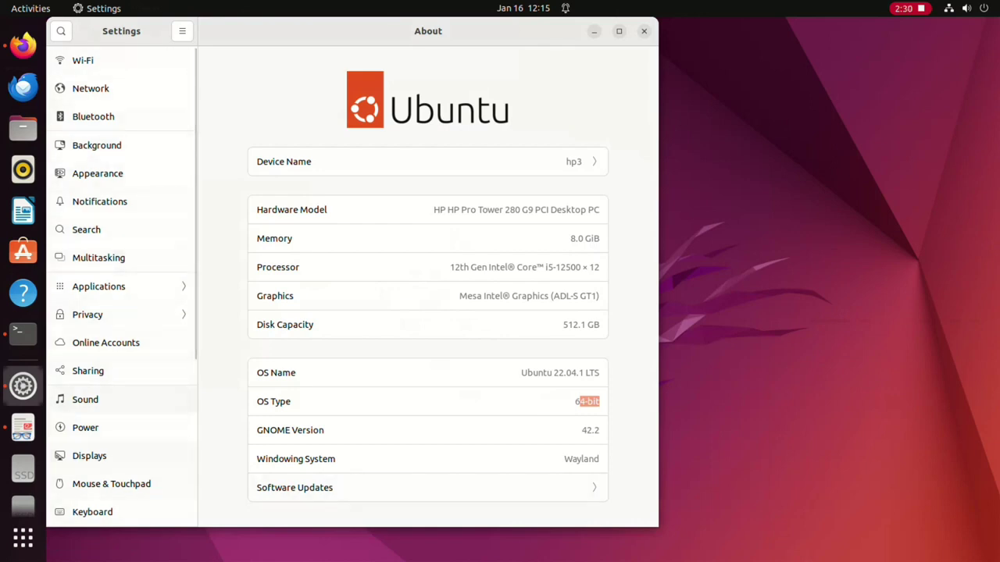
key("alt+F4")
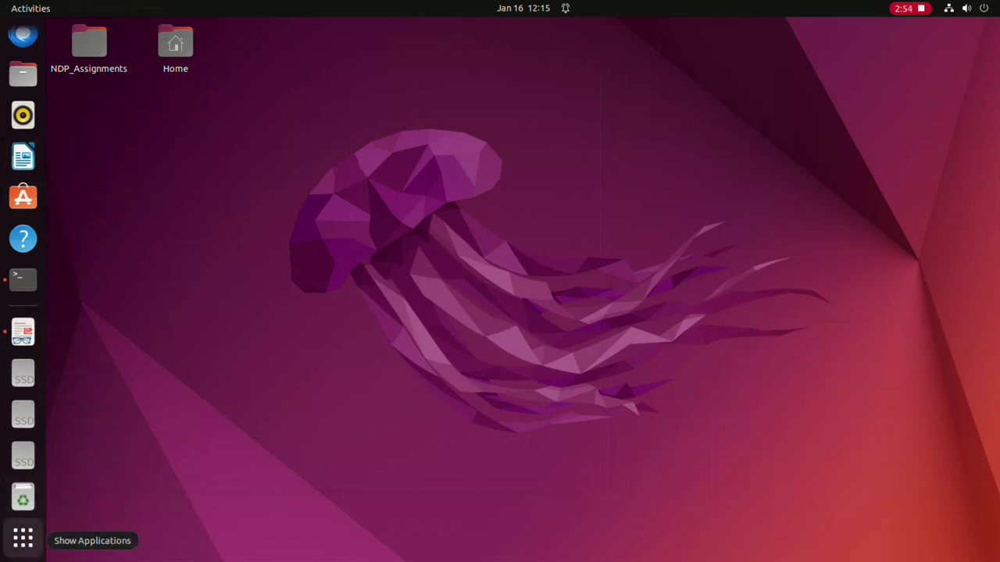
Show all installed applications, examine the LibreOffice programs and other entries, and return to the desktop.
left_click(23, 537)
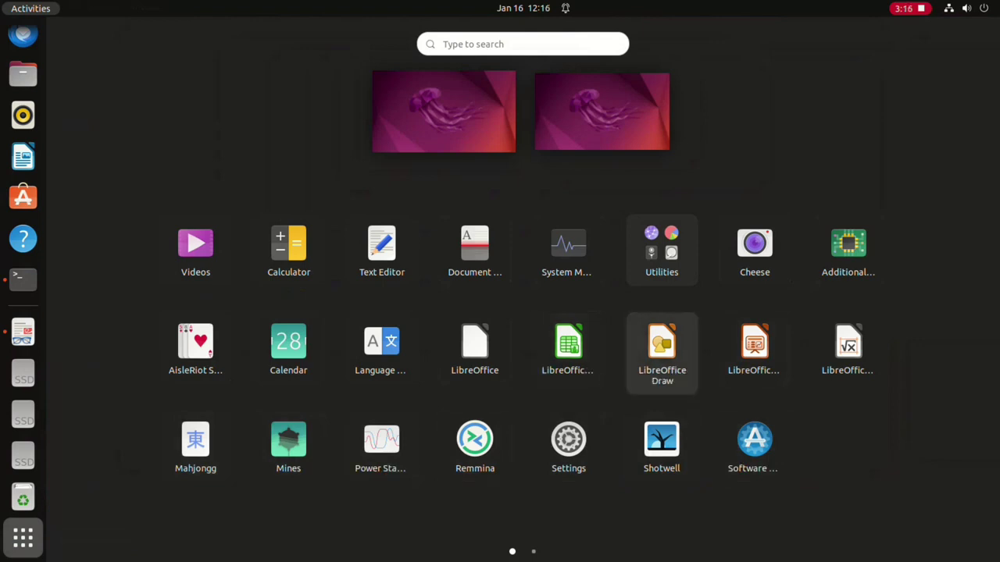
key("Right")
key("Right")
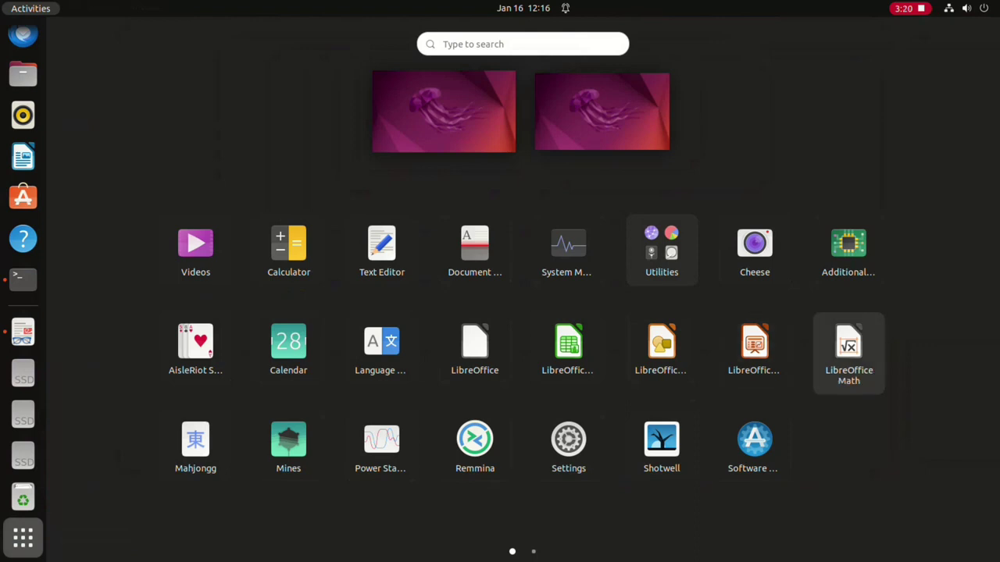
key("Left")
key("Left")
key("Left")
key("Right")
key("Right")
key("Right")
key("Left")
key("Left")
key("Left")
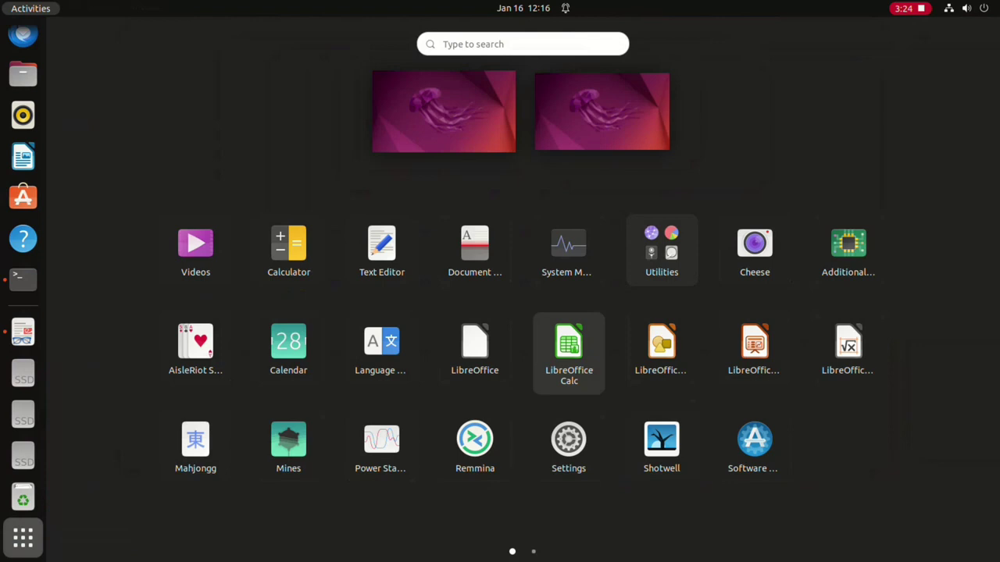
key("Up")
key("Left")
key("Left")
key("Left")
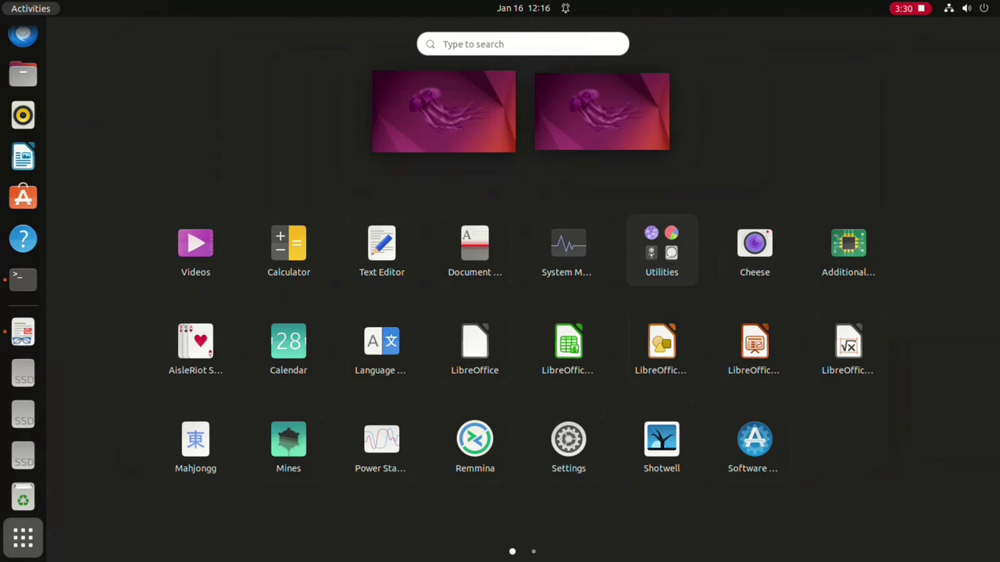
left_click(23, 537)
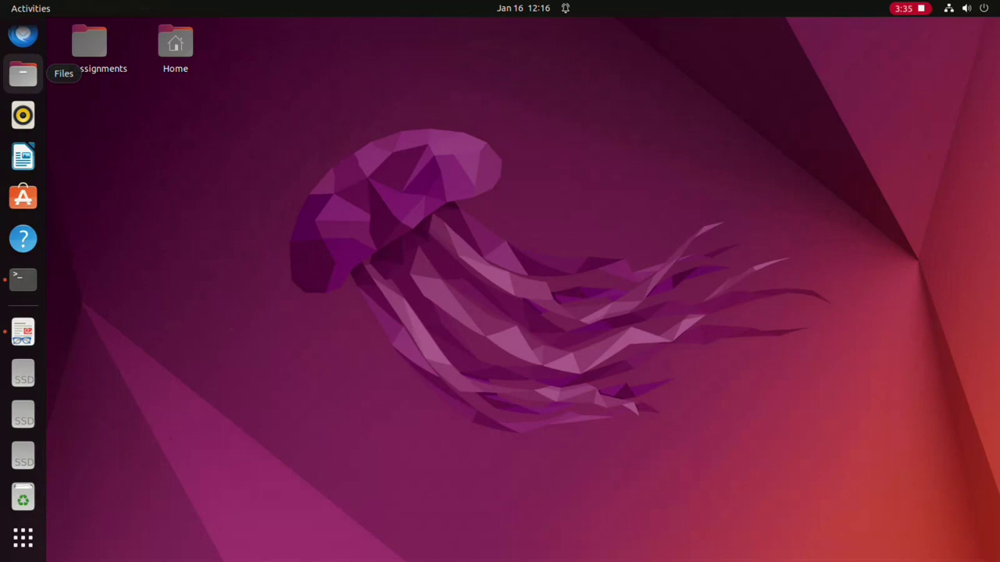
View the Home folder's contents in Files and close the window.
left_click(23, 73)
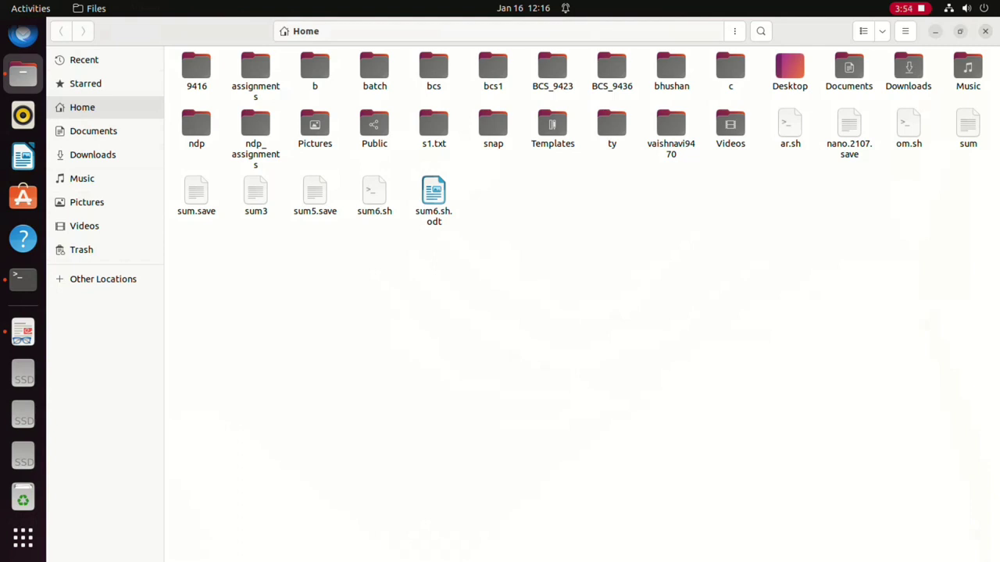
key("ctrl+w")
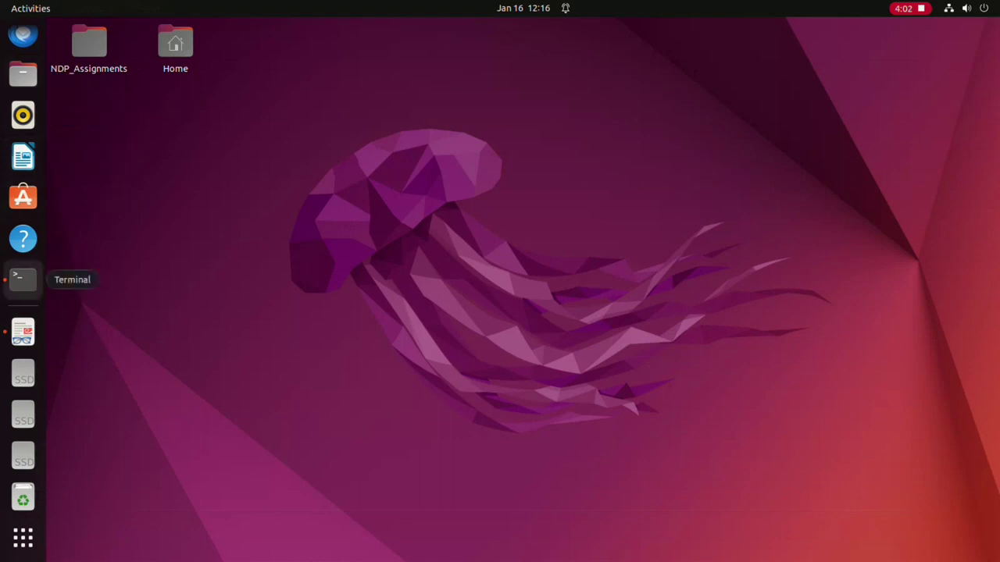
Switch to the already open Terminal window, highlight its current prompt, and close that Terminal session.
left_click(23, 278)
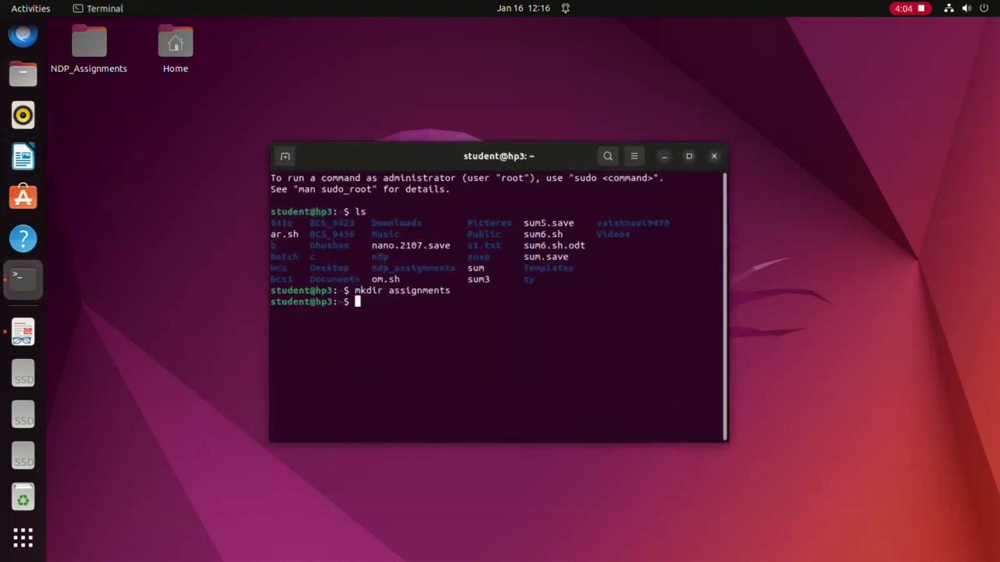
type("cl")
key("BackSpace")
key("BackSpace")
left_click_drag(349, 302, 275, 301)
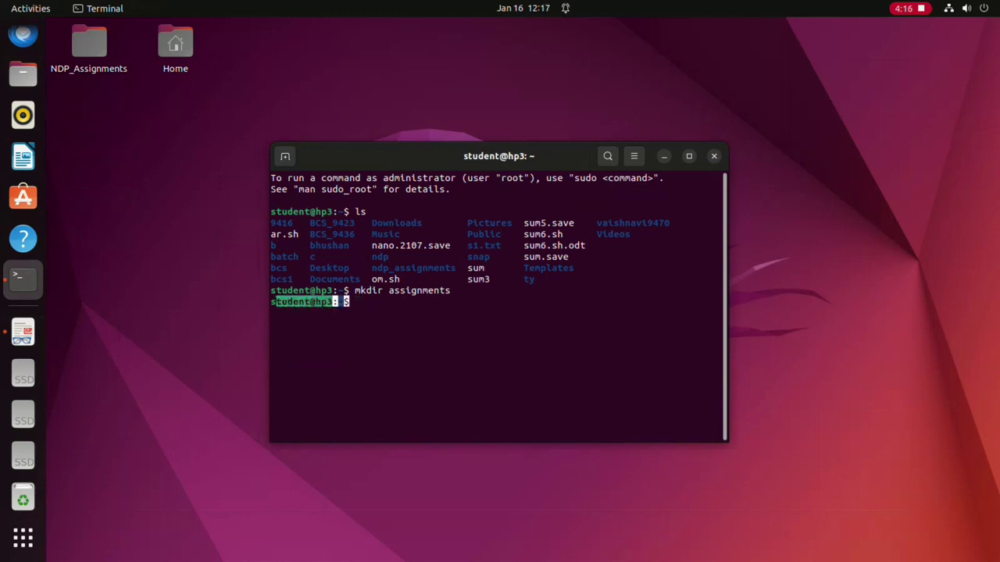
left_click(22, 276)
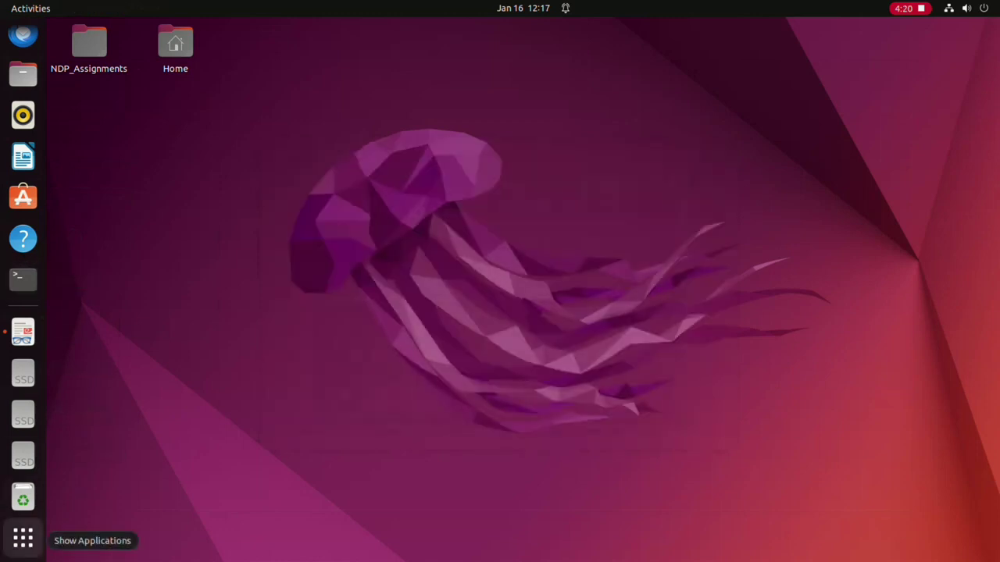
Search the installed applications for "ter", launch a new Terminal, then minimize and restore its window.
left_click(23, 537)
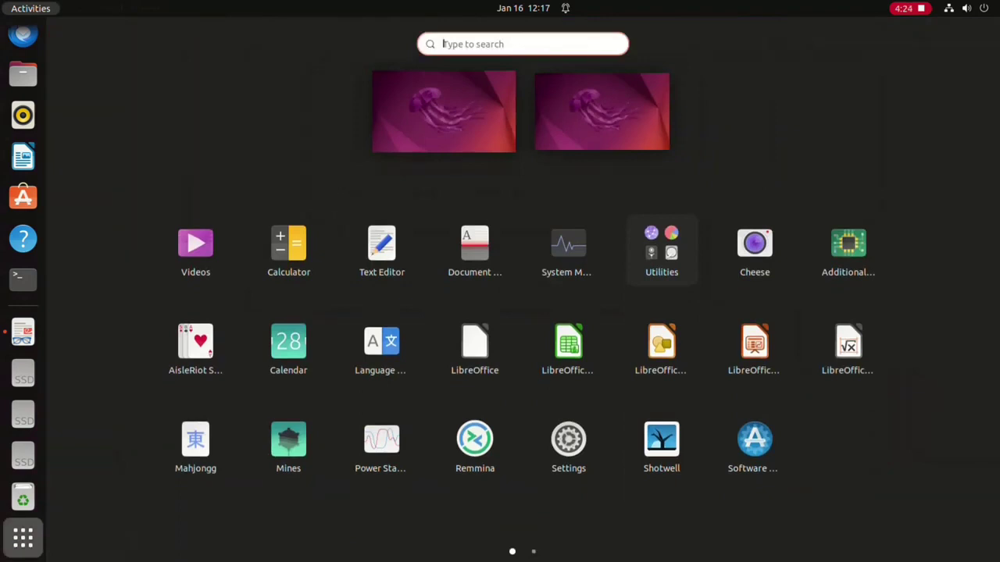
type("ter")
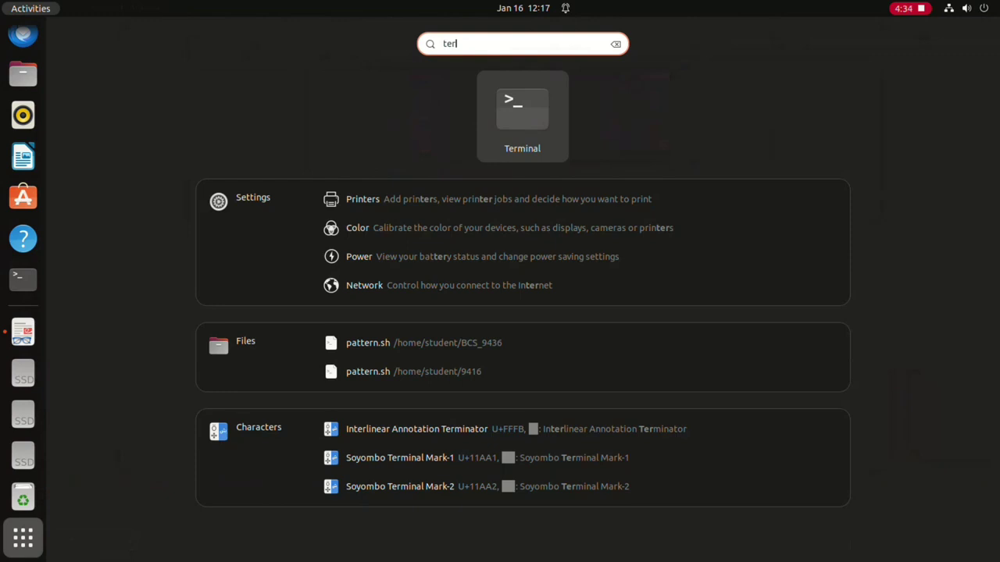
key("Return")
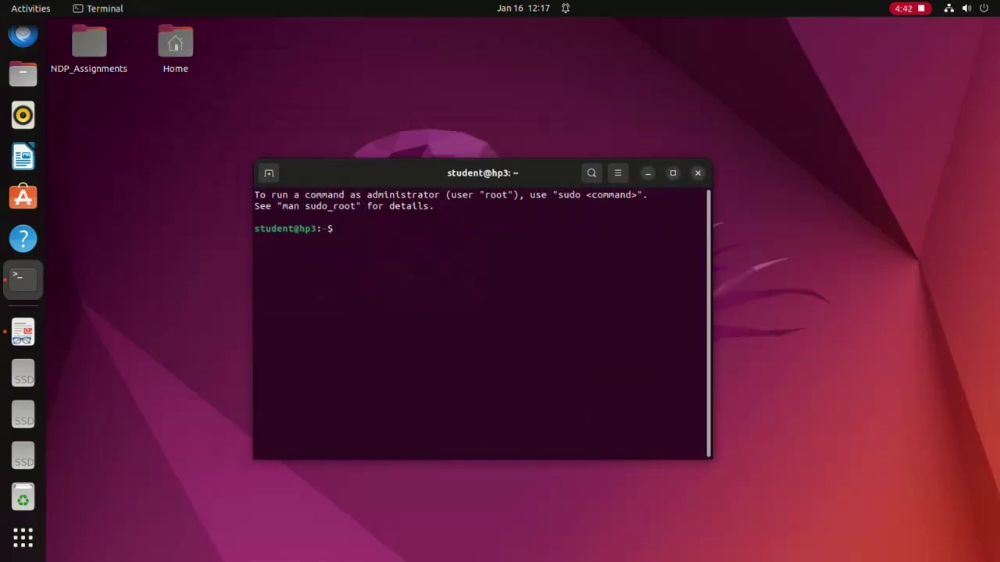
left_click(648, 173)
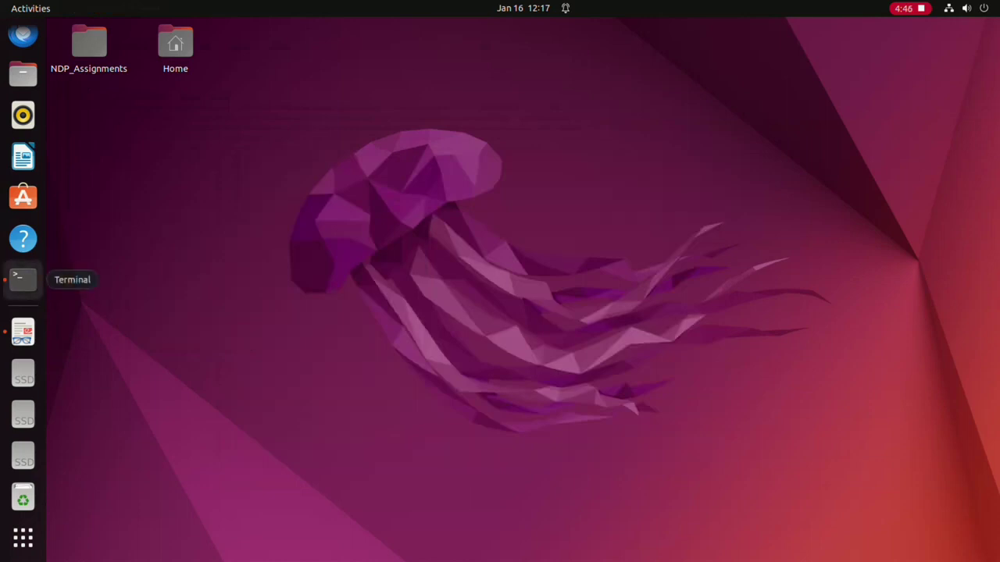
left_click(23, 278)
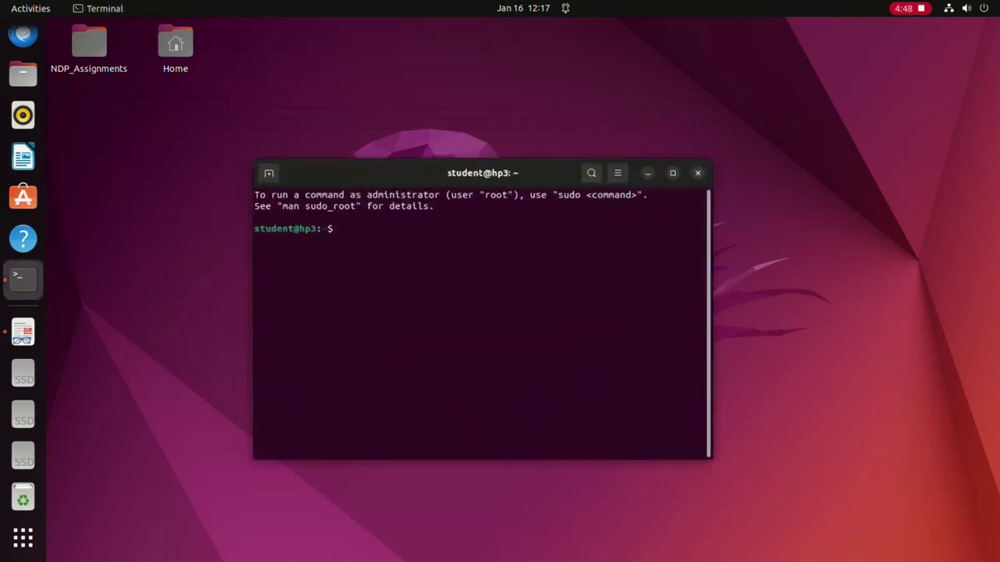
List the home directory's contents with ls and create a directory named test_assignments with mkdir.
type("ls")
key("Return")
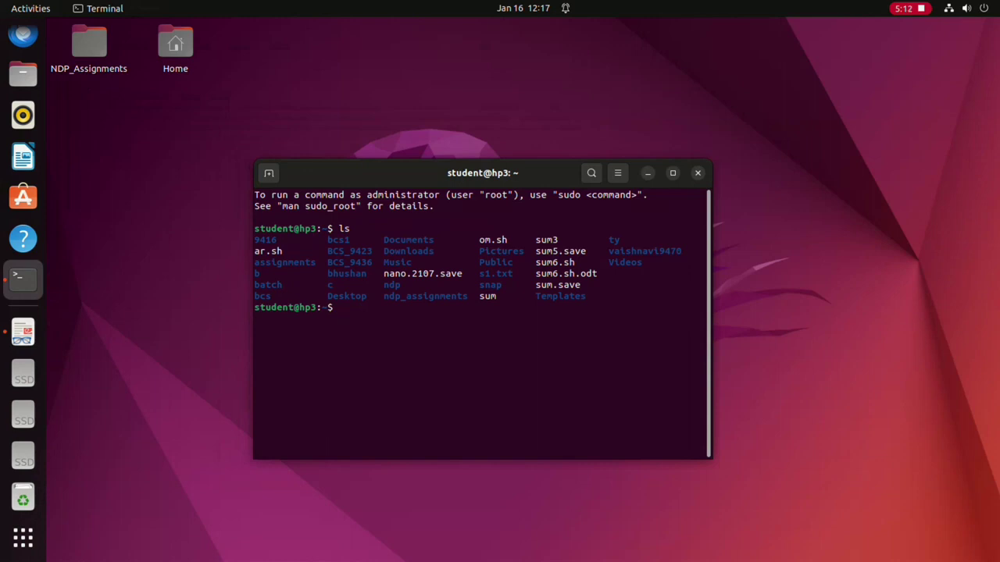
type("mkdir test_assignments")
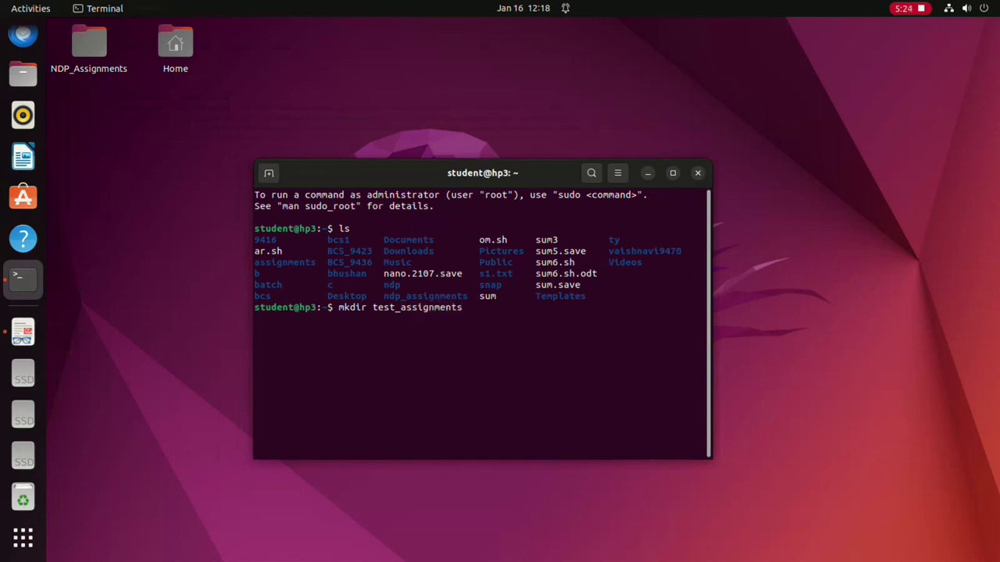
key("Return")
List the home directory's contents again and highlight the test_assignments entry in the latest listing.
type("ls")
key("Return")
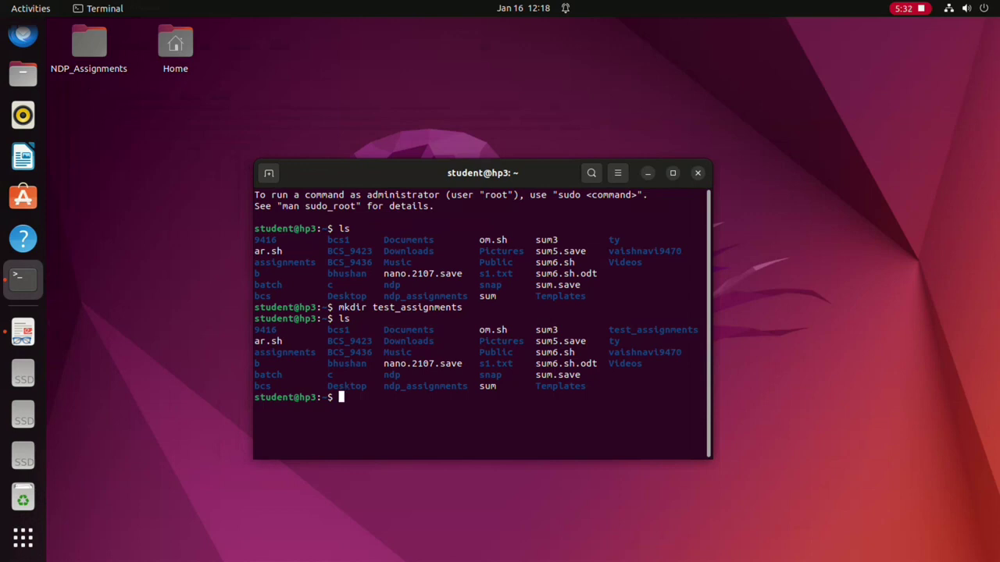
left_click_drag(608, 329, 698, 329)
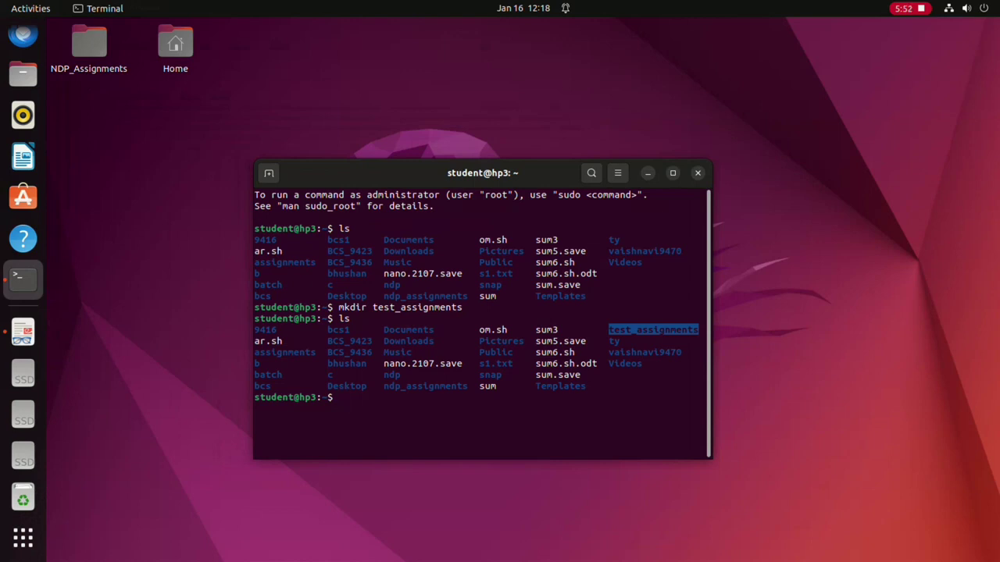
Hide the Terminal, view the test_assignments folder's contents in Files, and return to the Home folder.
key("super+h")
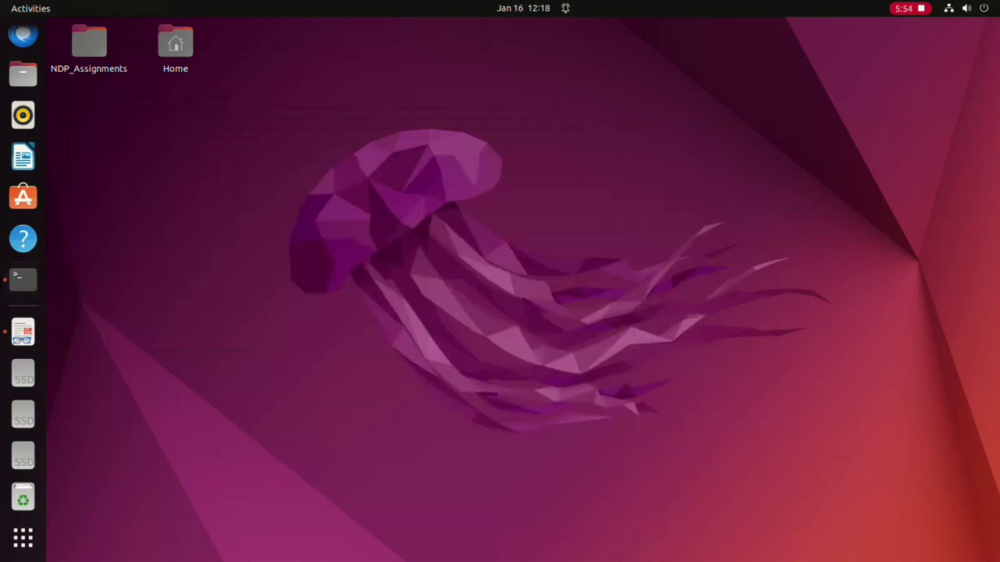
left_click(23, 73)
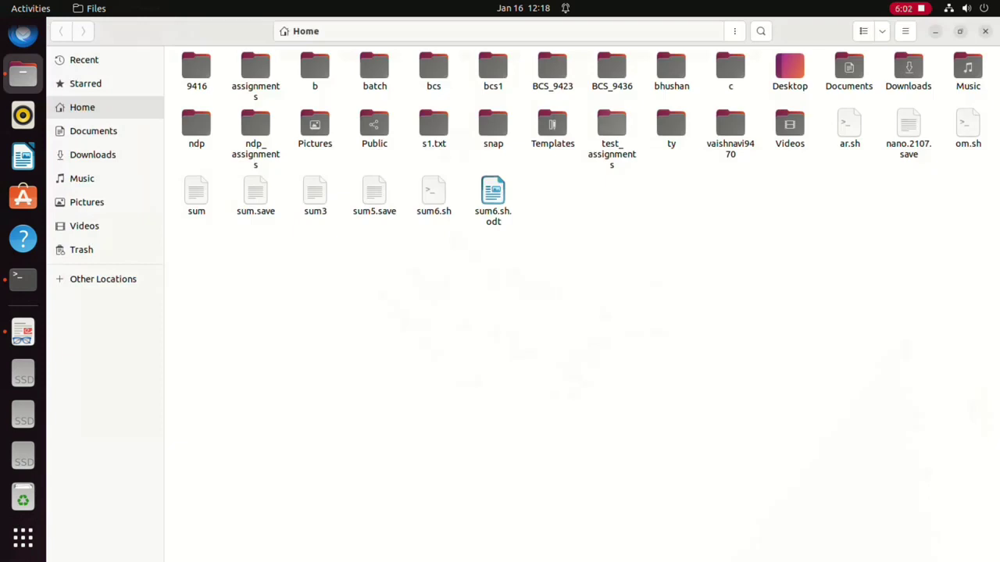
double_click(611, 137)
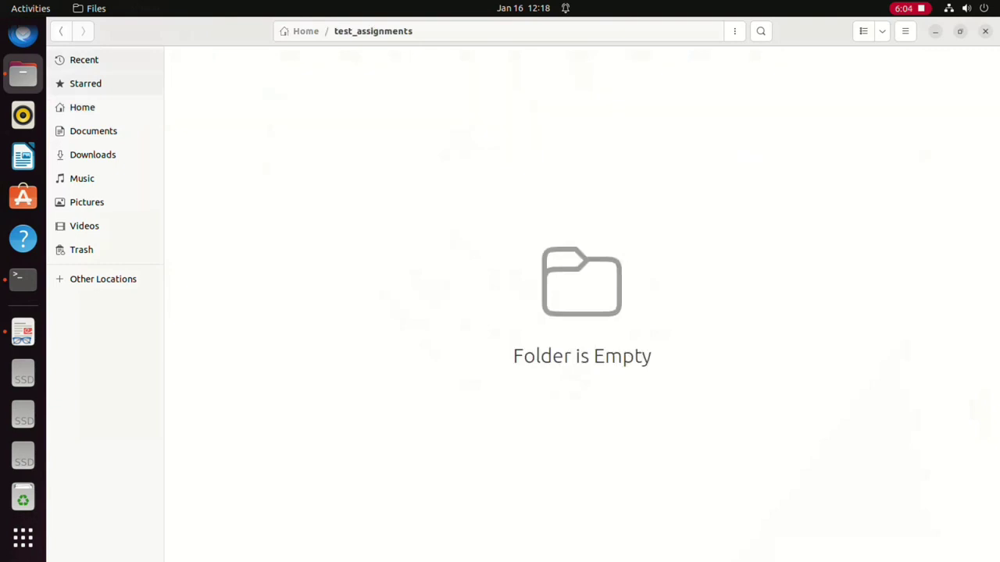
left_click(61, 31)
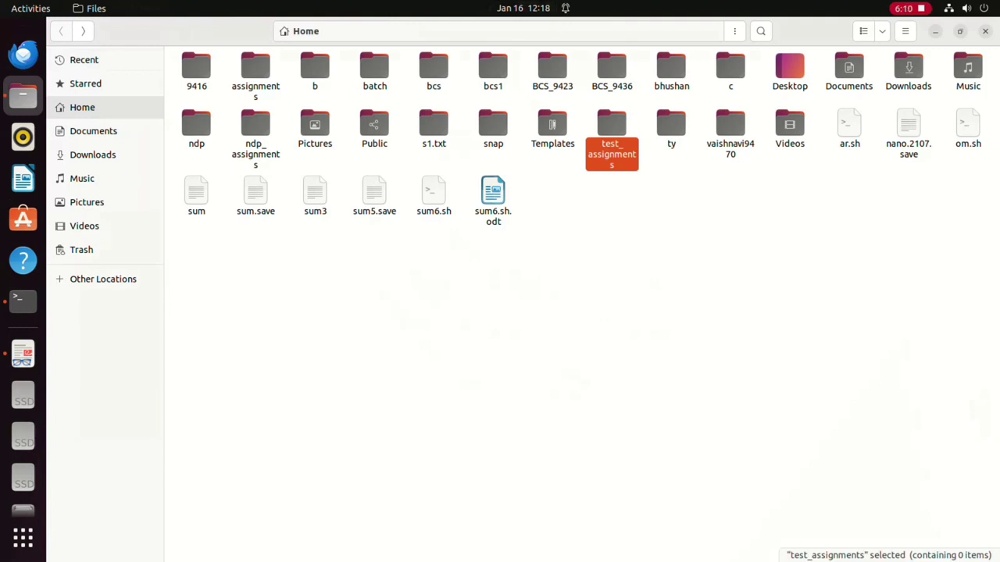
Examine the test_assignments folder's properties, including its parent folder path, permissions and network sharing, then close them.
right_click(614, 130)
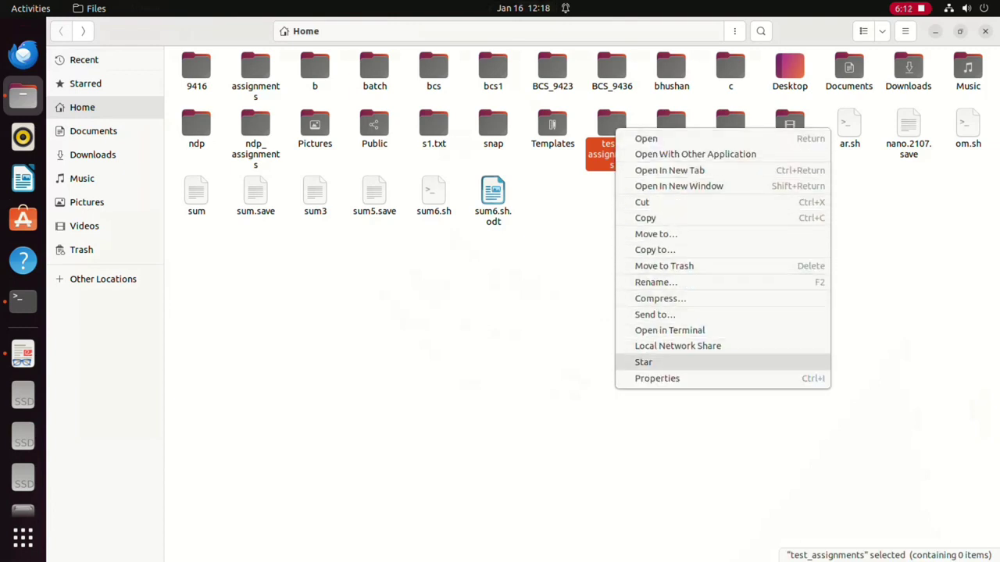
left_click(657, 379)
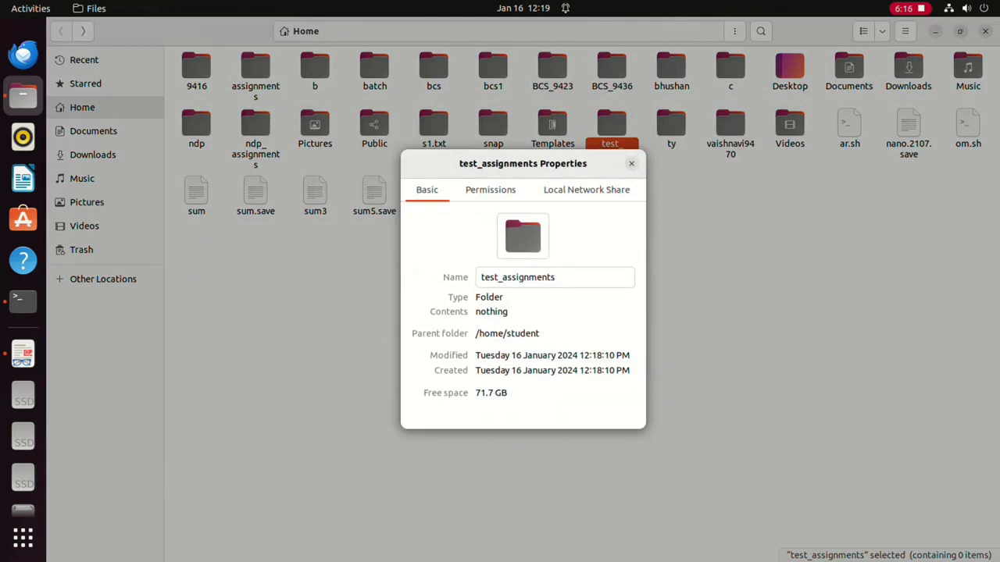
left_click_drag(480, 334, 540, 334)
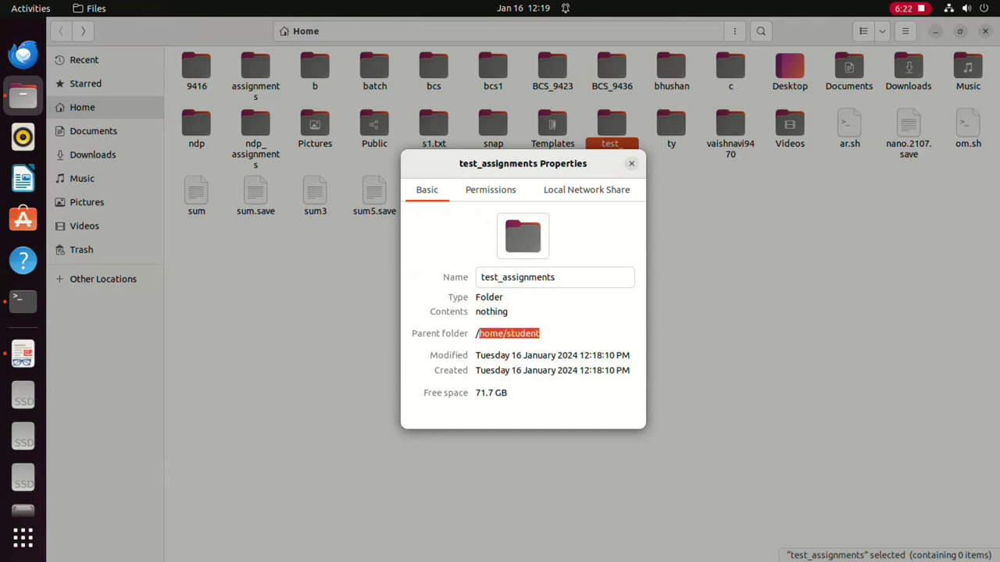
left_click(491, 190)
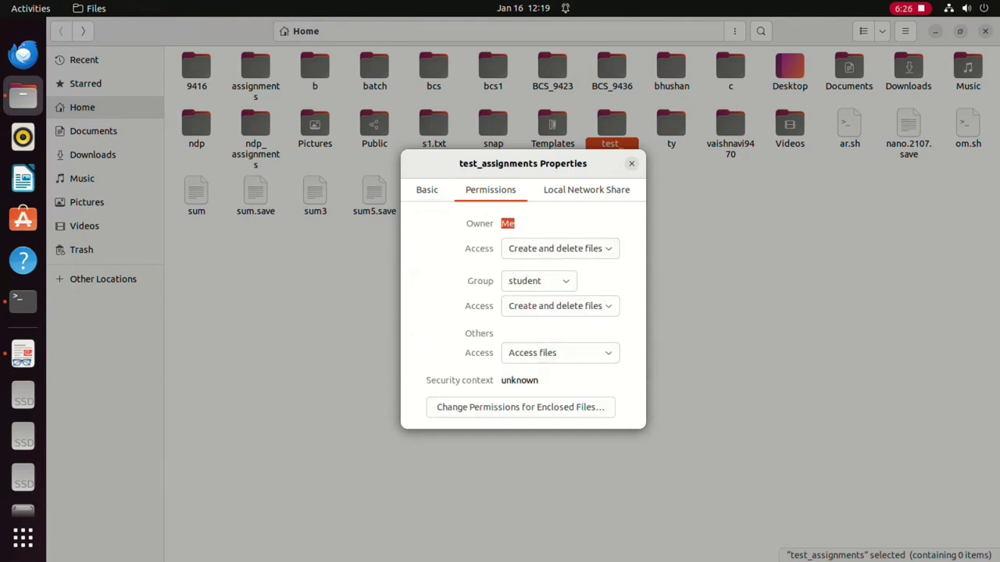
key("ctrl+Page_Down")
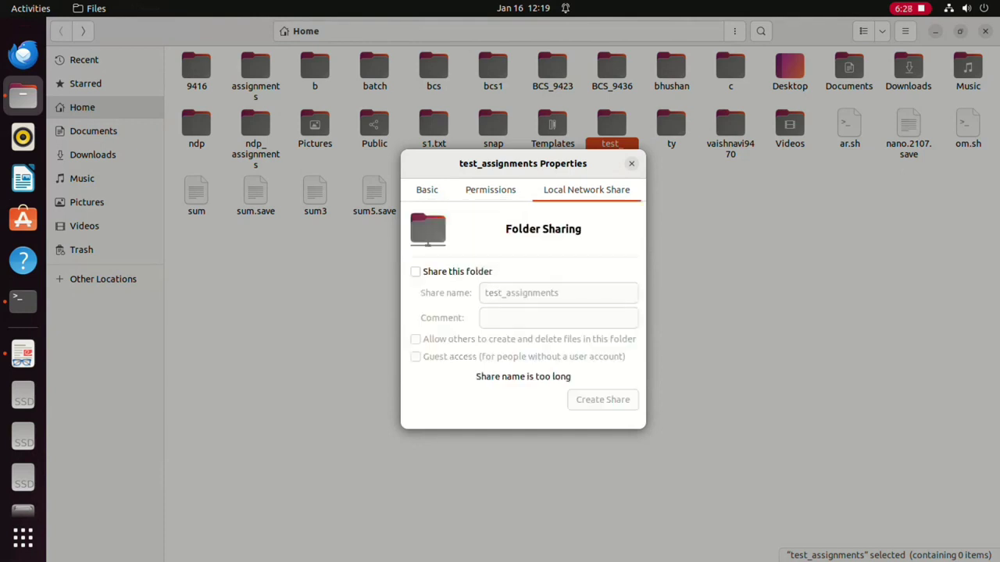
key("ctrl+Page_Down")
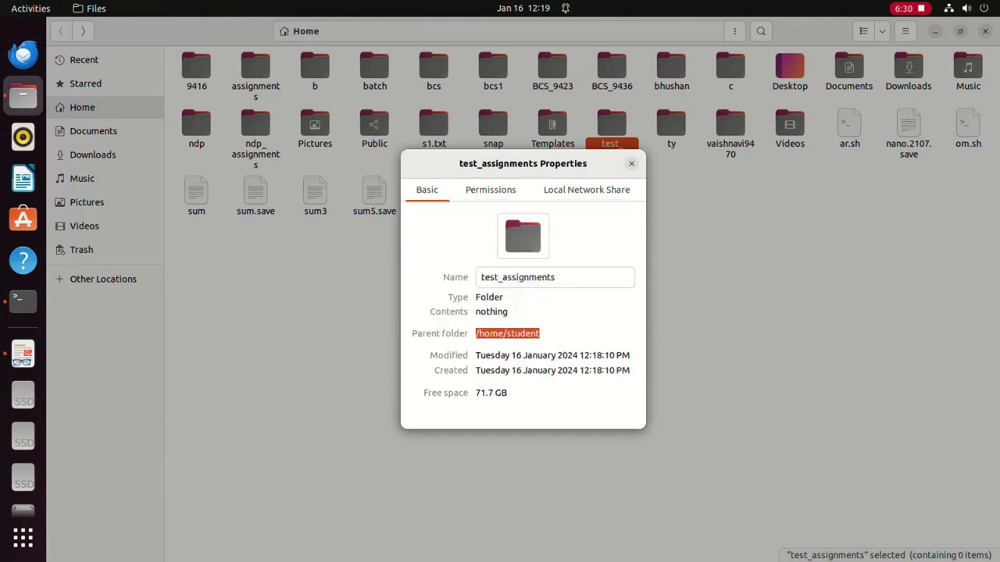
key("Escape")
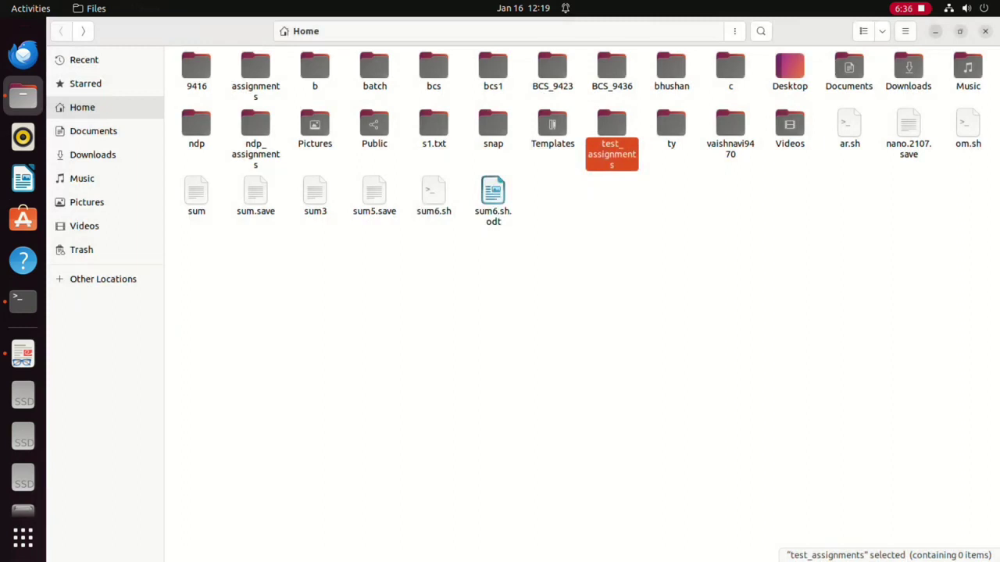
Minimize Files, switch back to the Terminal, and copy the whole session text from the first line through the current prompt.
left_click(22, 95)
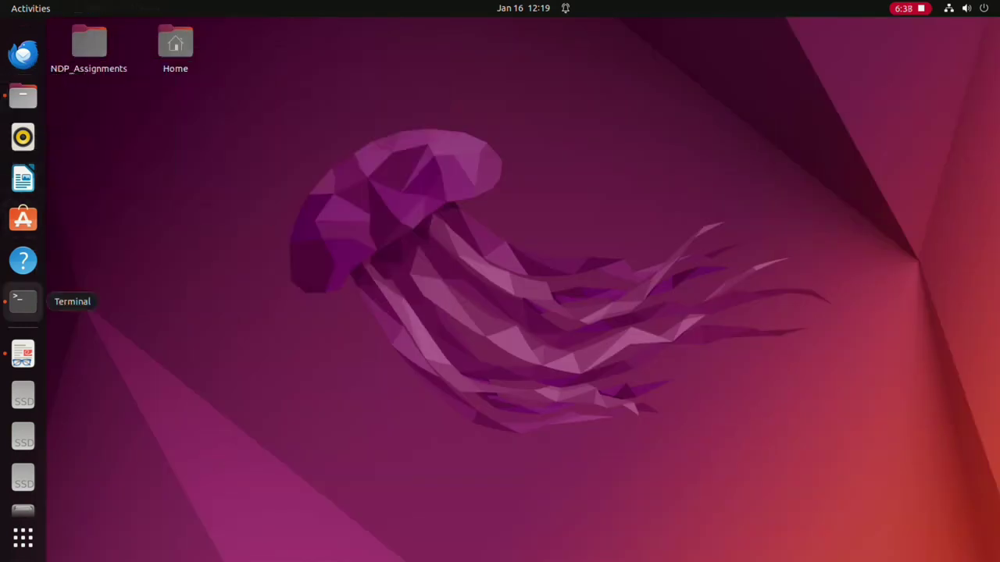
left_click(23, 301)
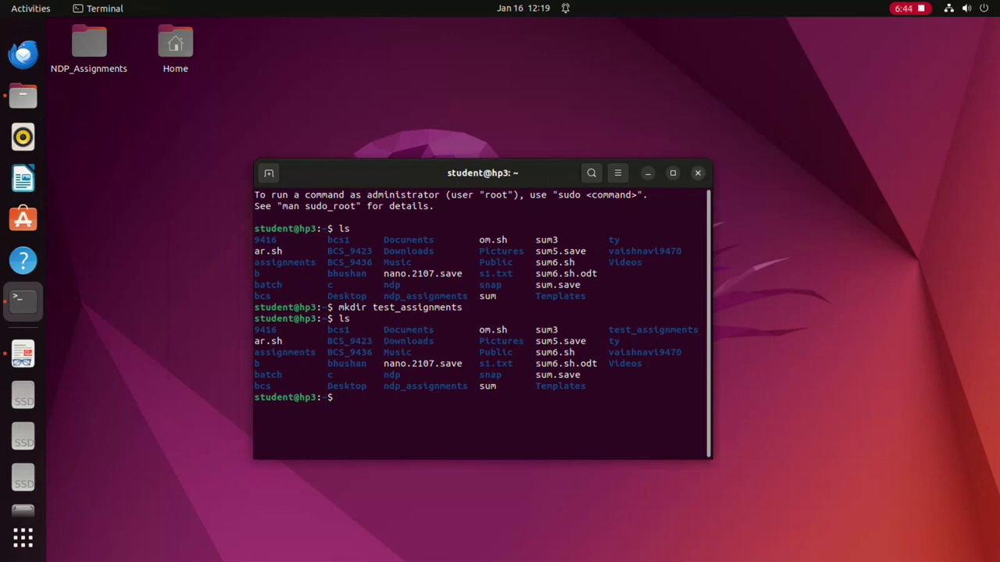
left_click_drag(255, 194, 337, 397)
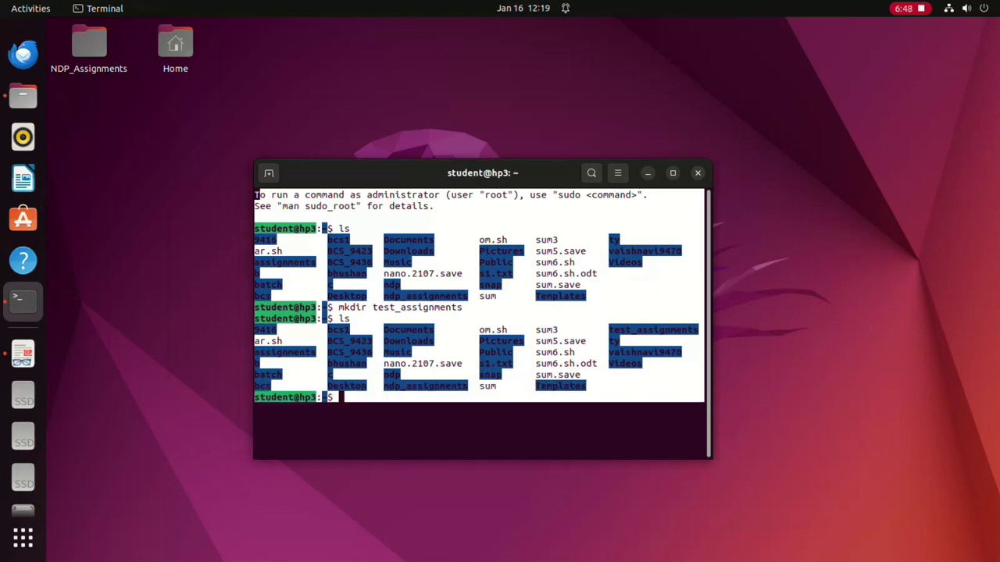
right_click(456, 226)
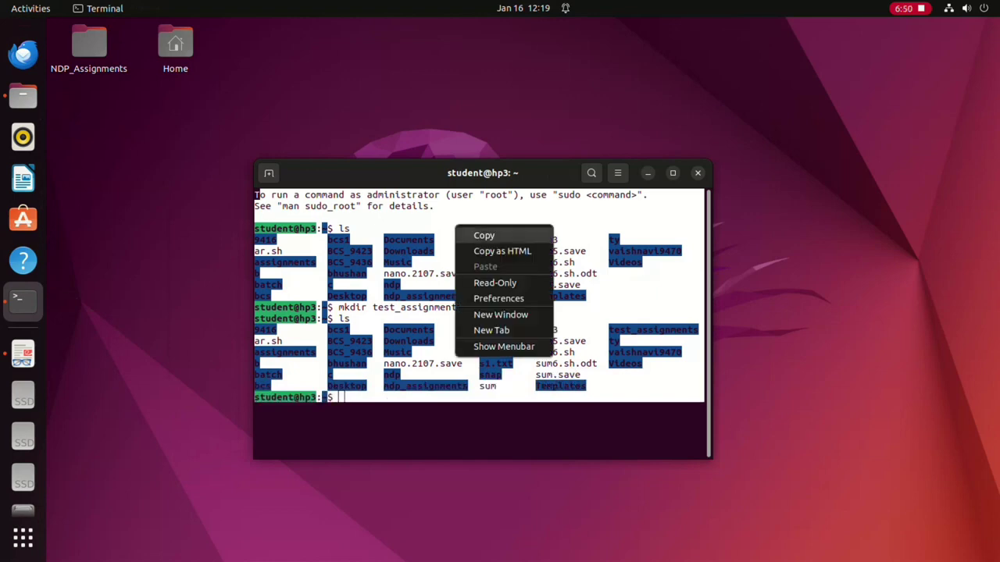
left_click(484, 235)
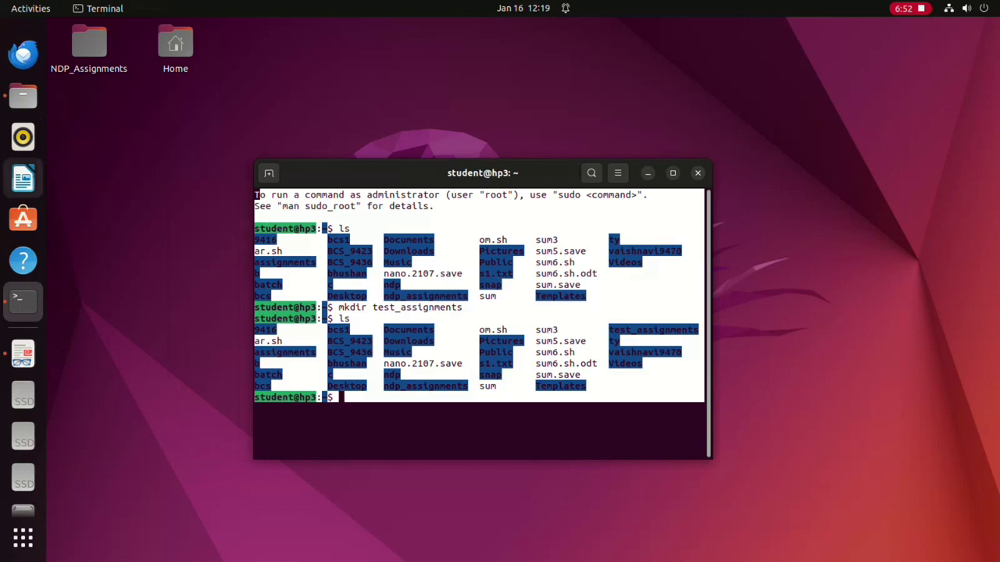
Start a new LibreOffice Writer document with the heading "Assignment 1:" and paste the copied Terminal text below a blank line.
left_click(23, 299)
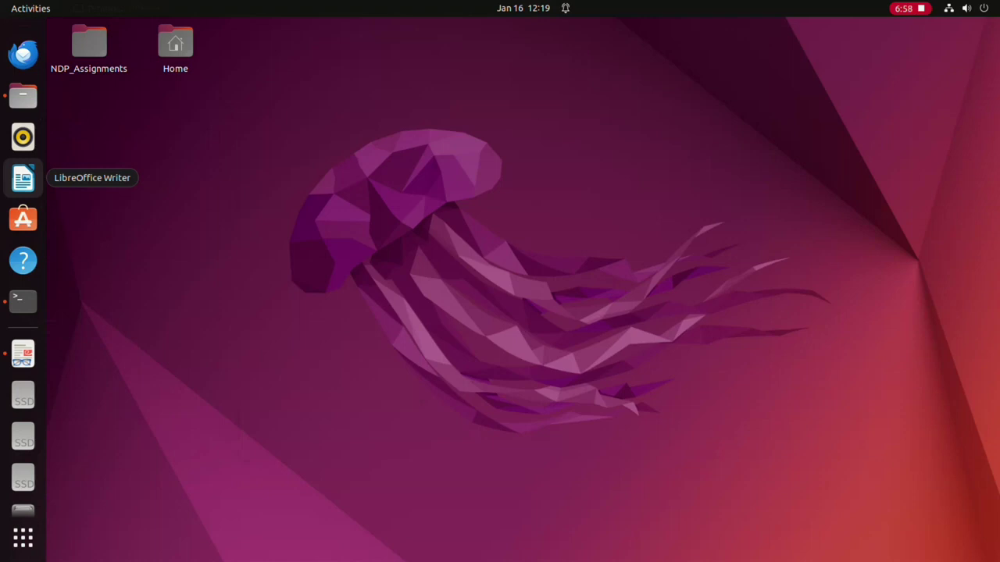
left_click(22, 178)
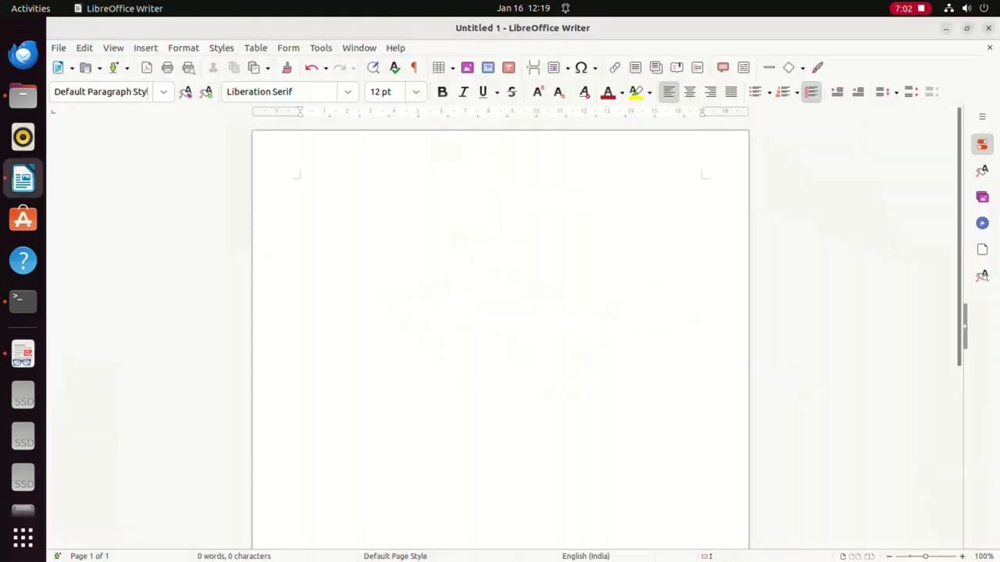
type("assignment ")
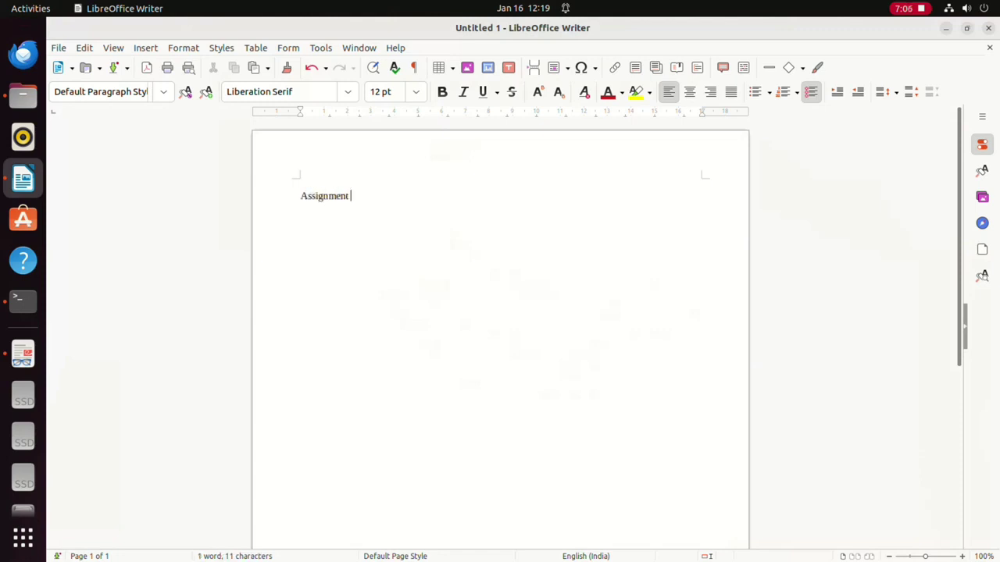
type("1:")
key("Return")
key("Return")
key("ctrl+v")
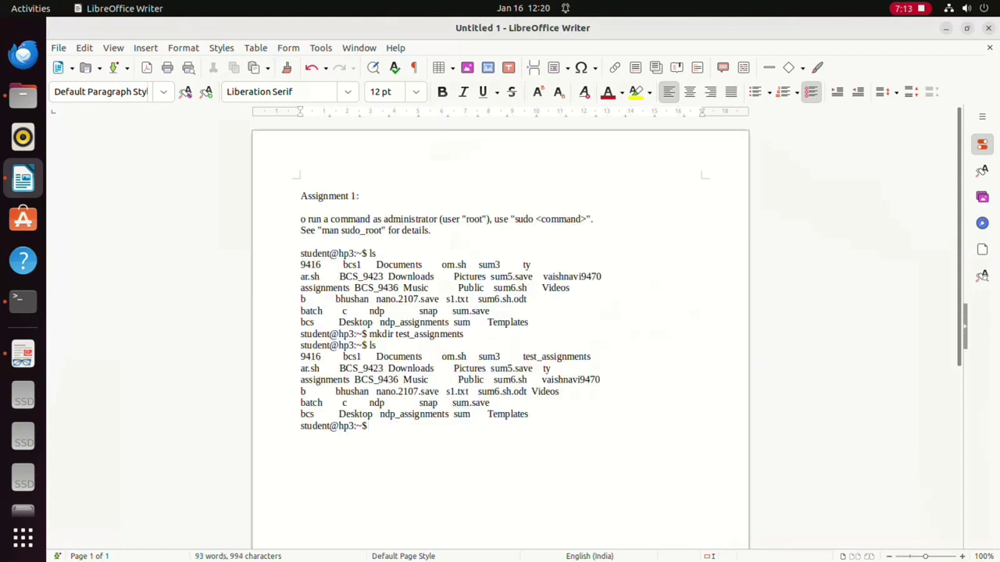
Start saving the document and choose the test_assignments folder inside the home folder as its location.
key("alt+f")
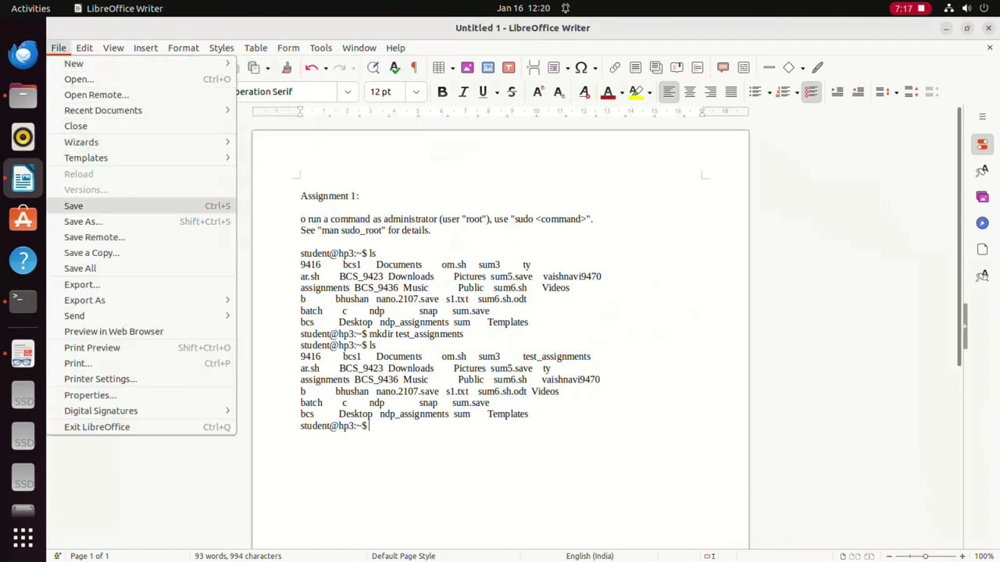
key("Return")
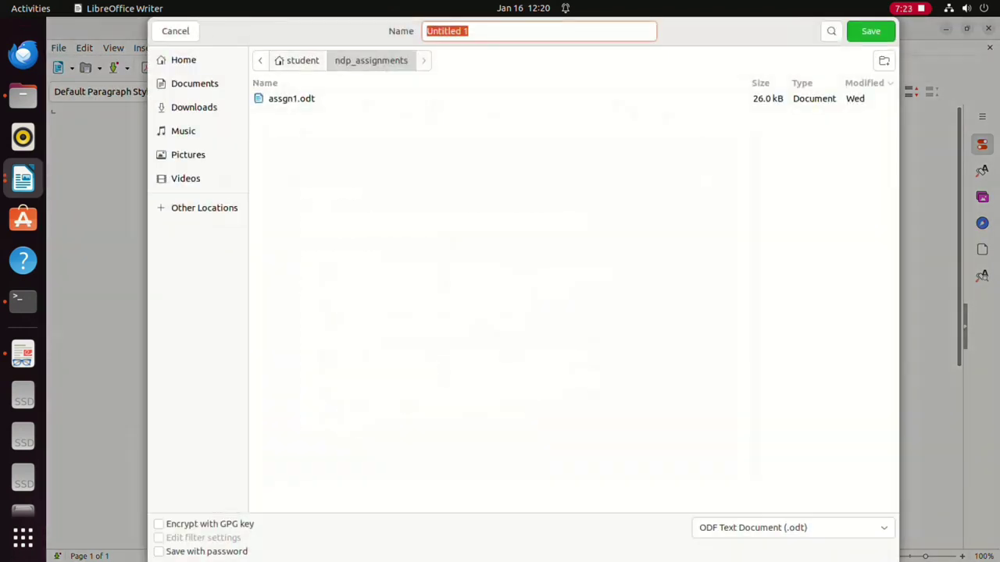
key("alt+Up")
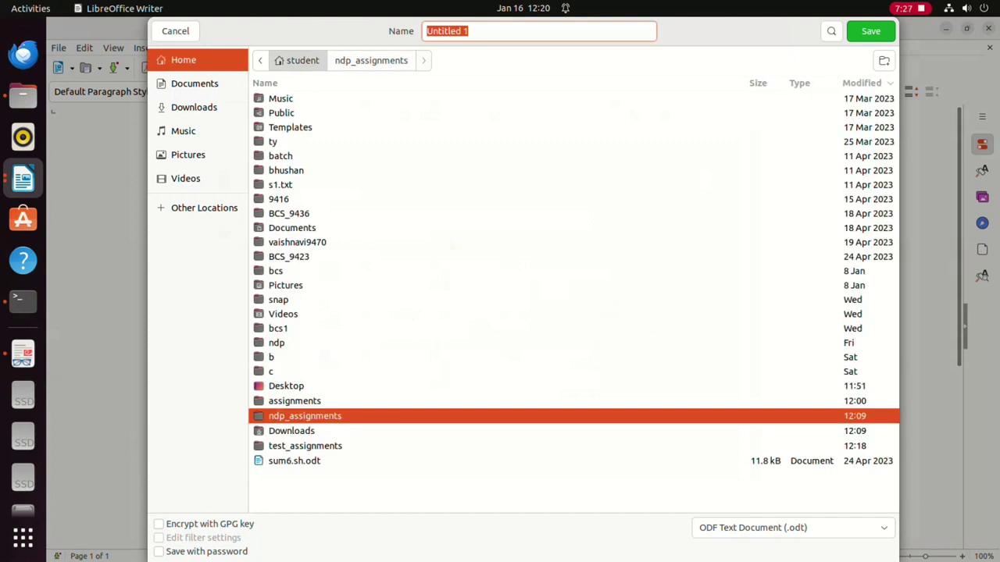
left_click(304, 446)
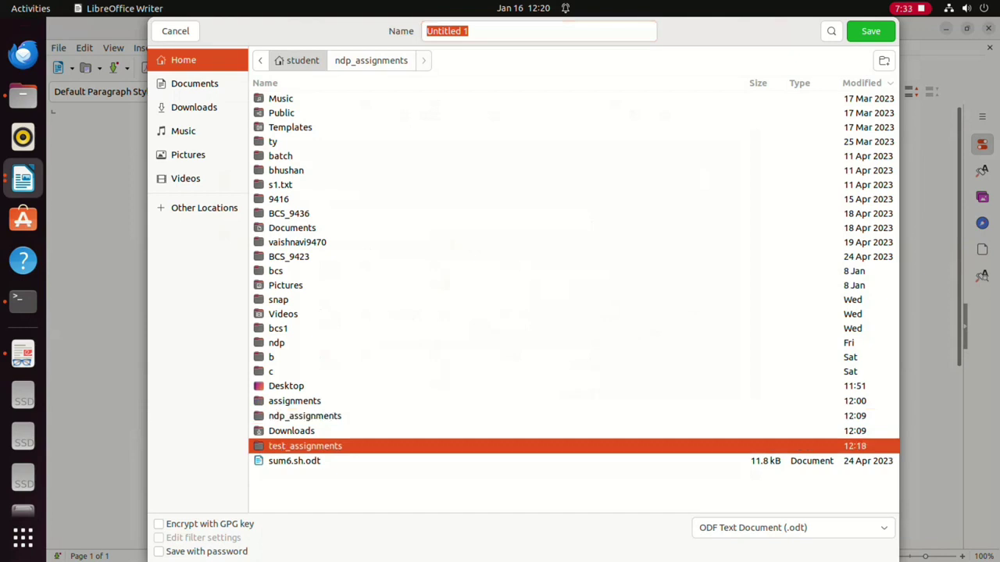
key("Return")
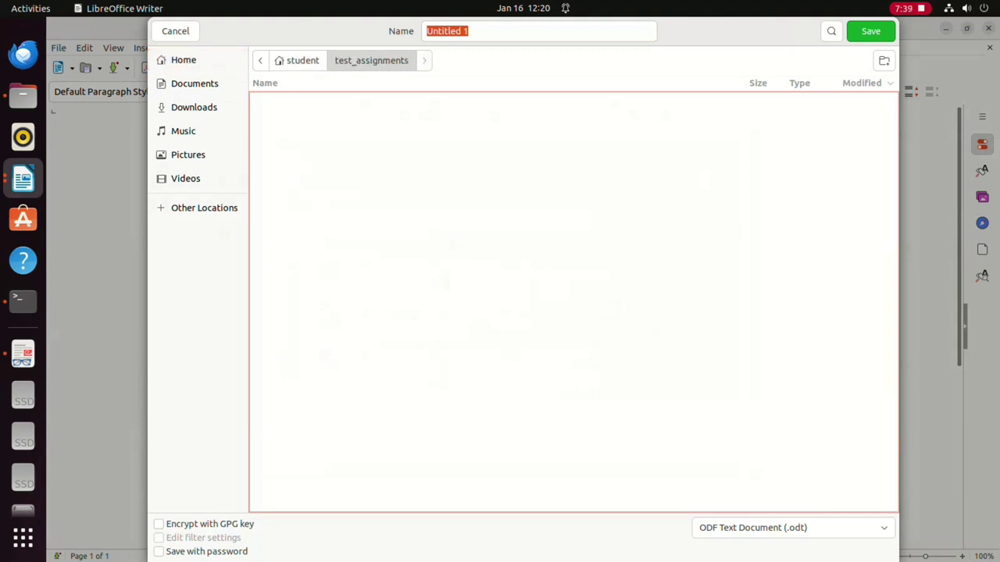
Replace the default file name with "test document" for the file being saved.
type("tes")
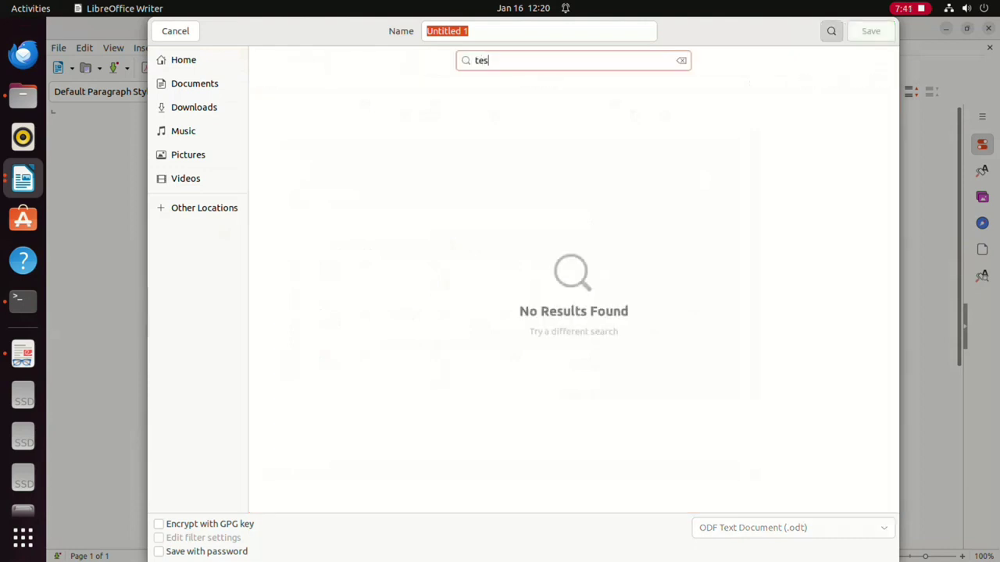
type("t doc")
left_click(469, 31)
key("BackSpace")
key("BackSpace")
key("BackSpace")
key("BackSpace")
key("BackSpace")
key("BackSpace")
key("BackSpace")
key("BackSpace")
key("BackSpace")
key("BackSpace")
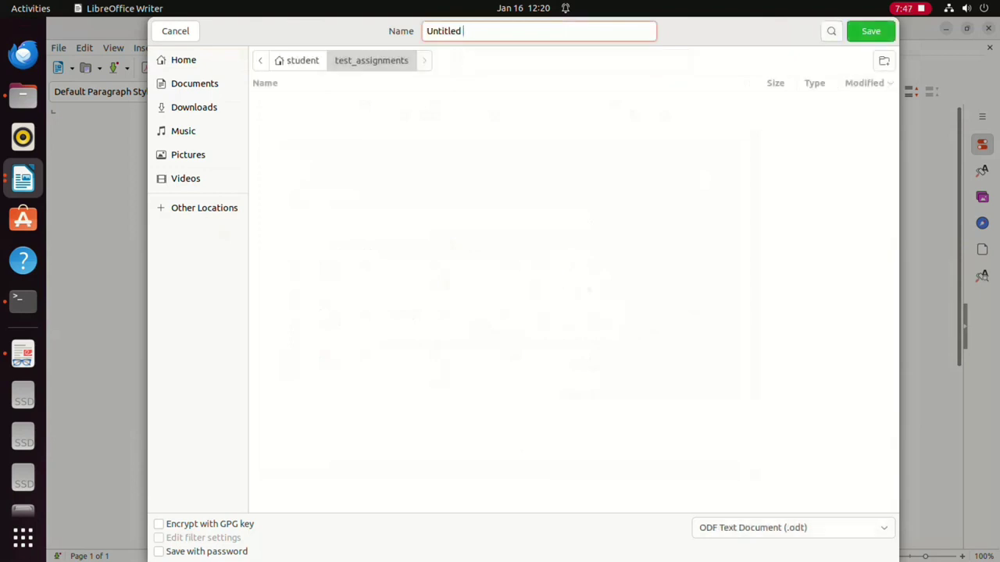
type("test document")
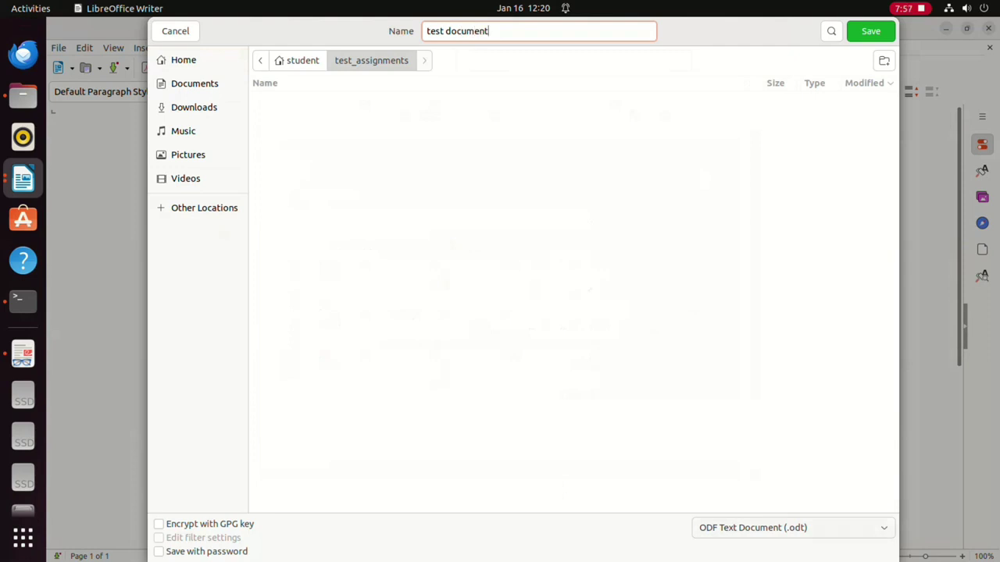
Look through the available file formats for saving the document, keeping ODF Text Document (.odt) as the format.
left_click(793, 527)
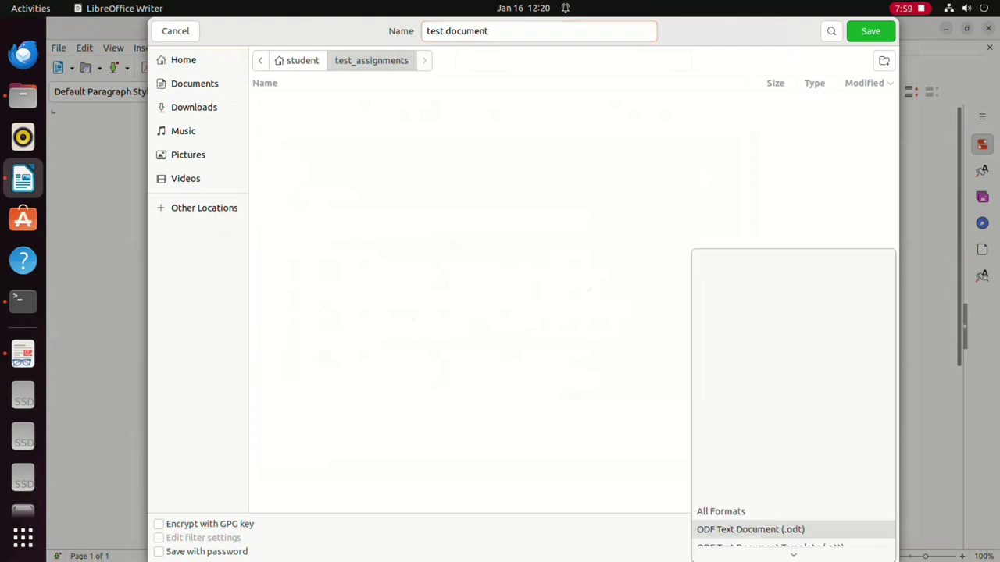
key("Down")
key("Down")
key("Down")
key("Down")
key("Down")
key("Down")
key("Down")
key("Down")
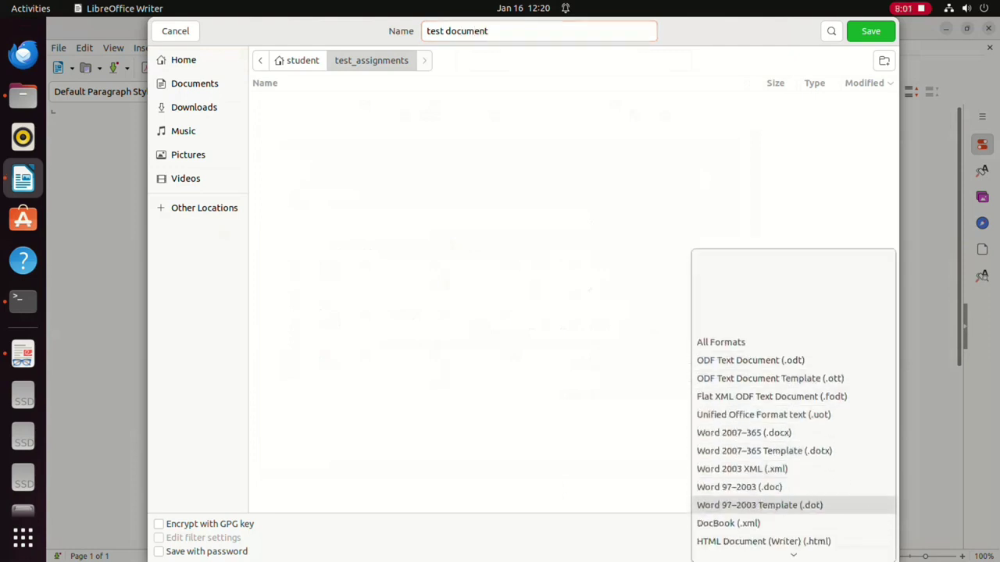
scroll(793, 500, "down", 2)
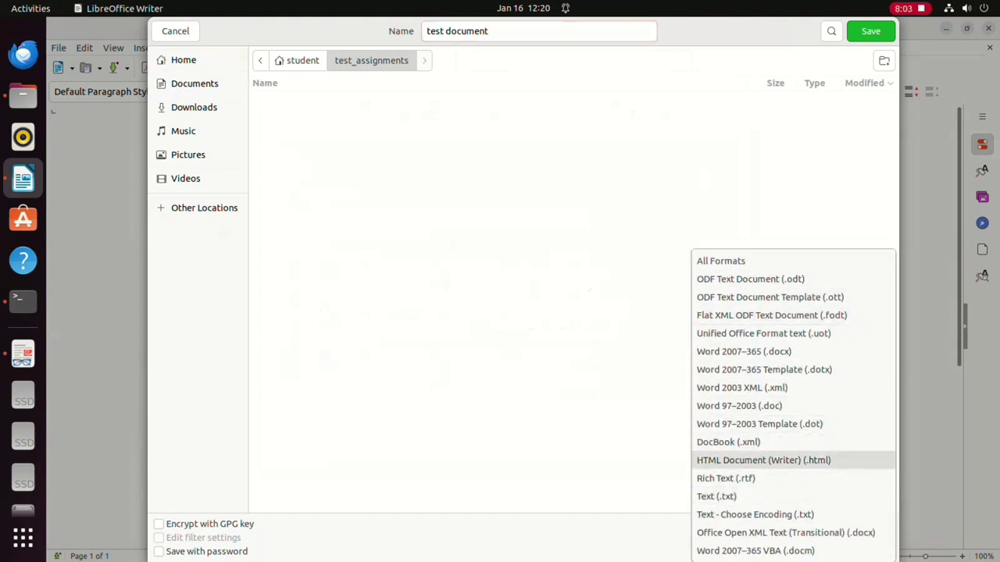
key("Return")
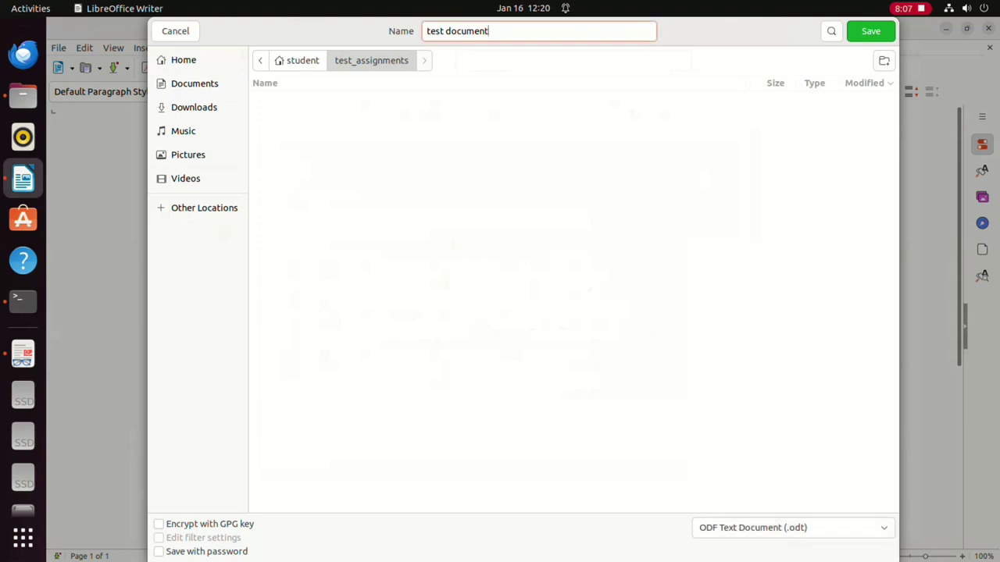
Save the document as "test document" in the test_assignments folder and close the Writer window.
key("Return")
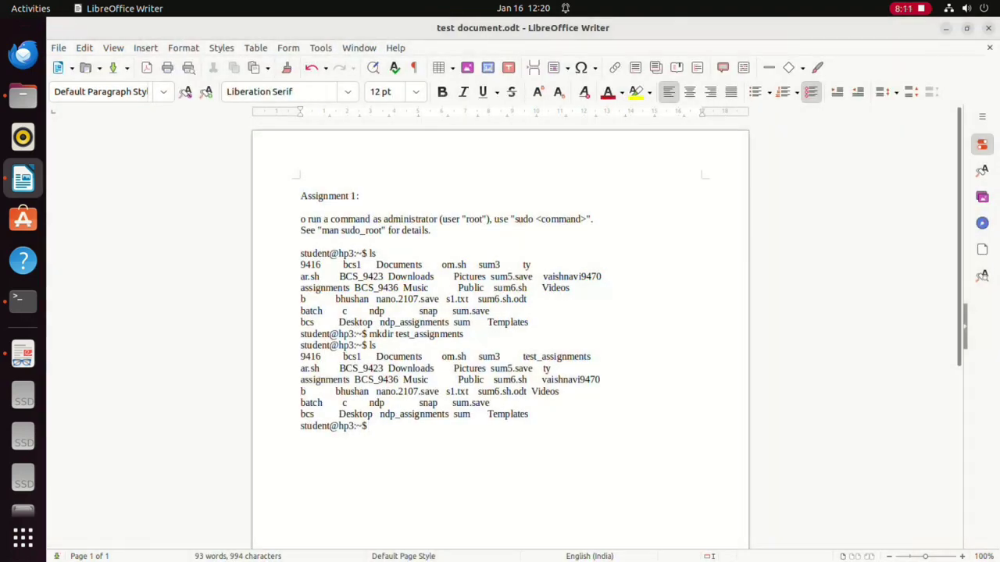
left_click(988, 27)
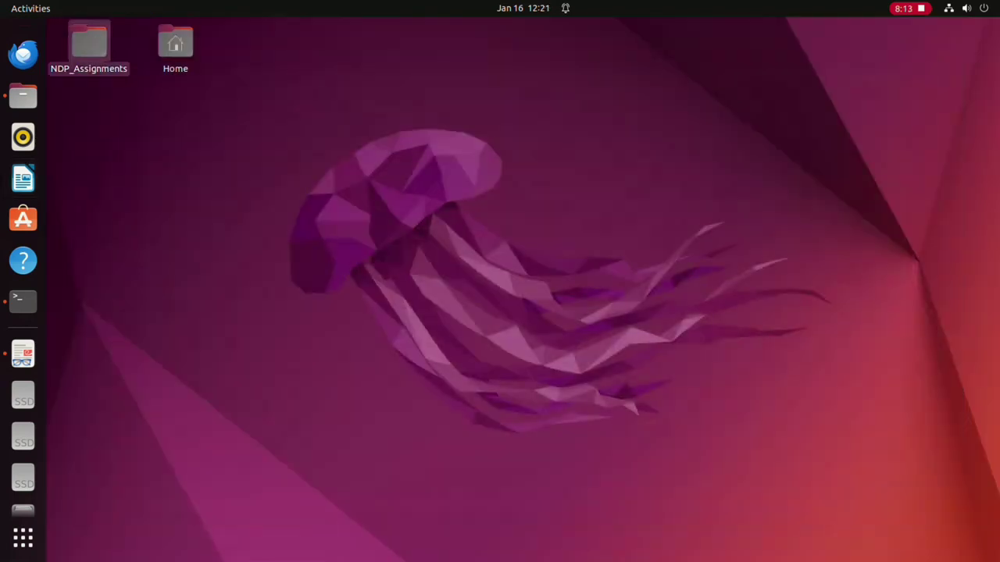
Switch to Files, open test document.odt from the test_assignments folder to check its contents, and close both the document and the Files window.
left_click(23, 96)
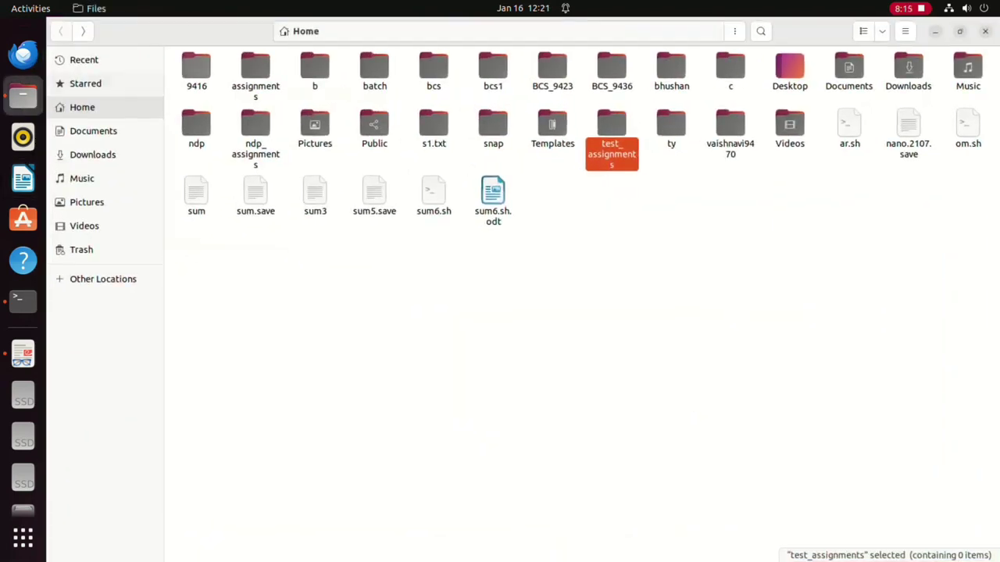
key("Escape")
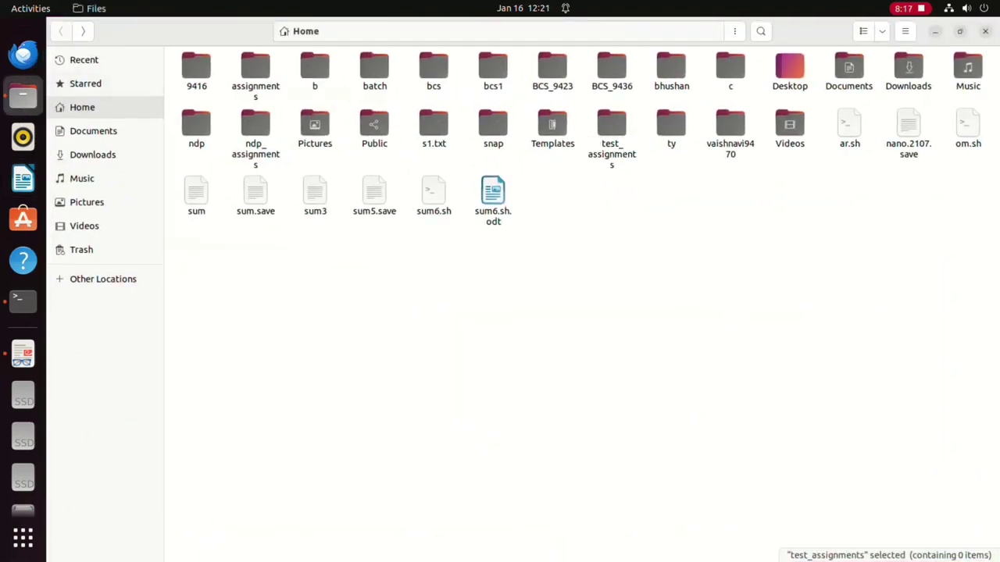
left_click(612, 148)
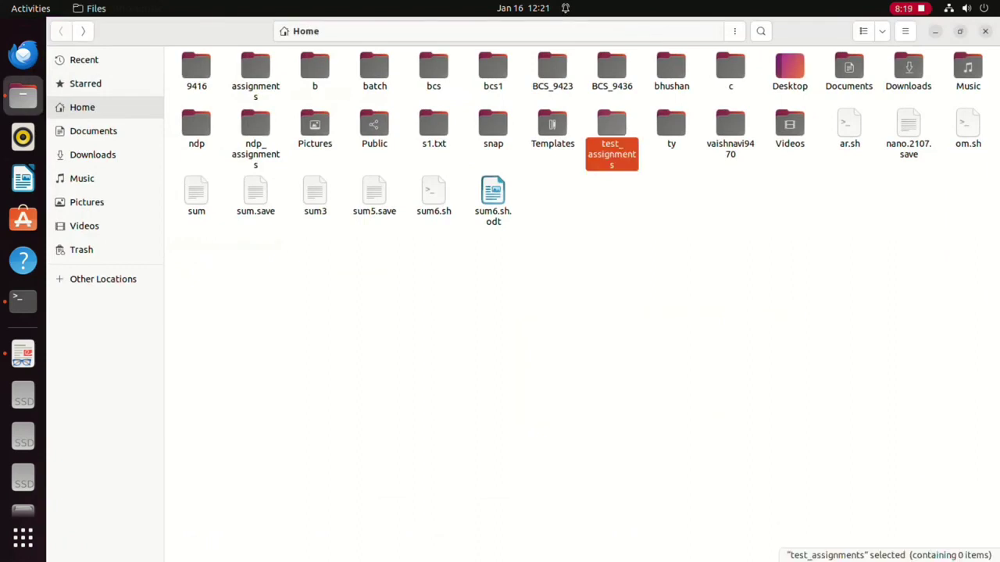
key("Return")
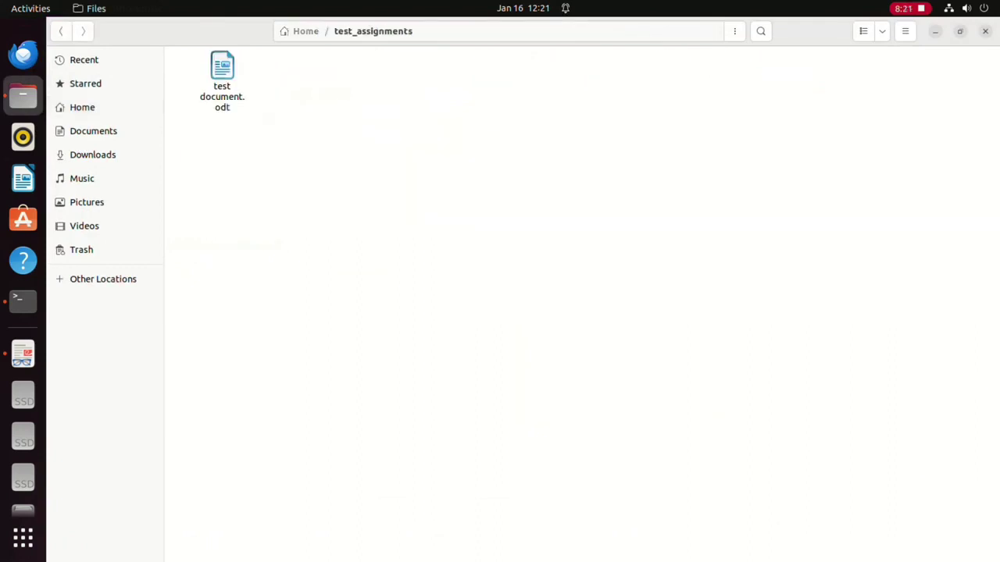
double_click(221, 78)
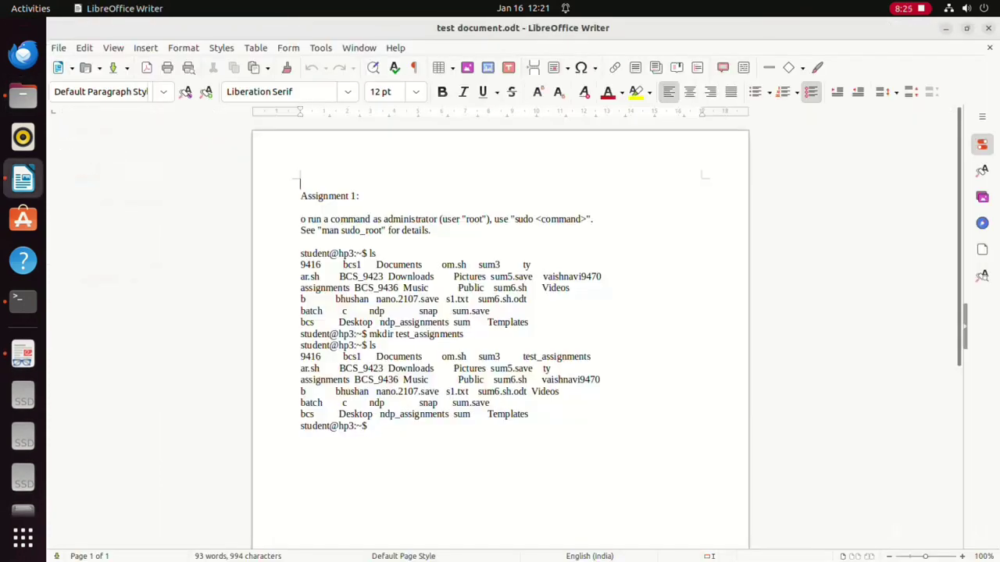
key("ctrl+q")
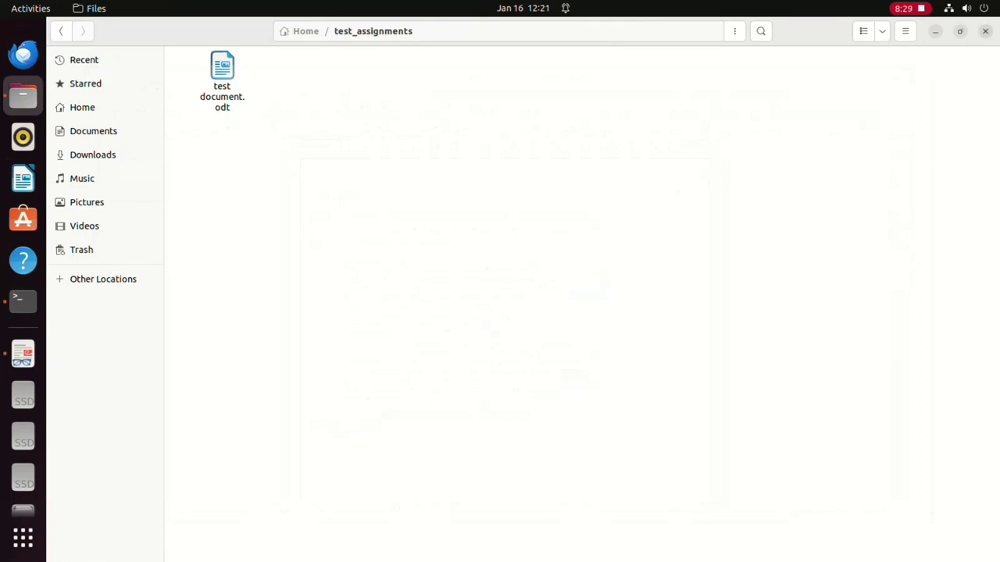
left_click(985, 31)
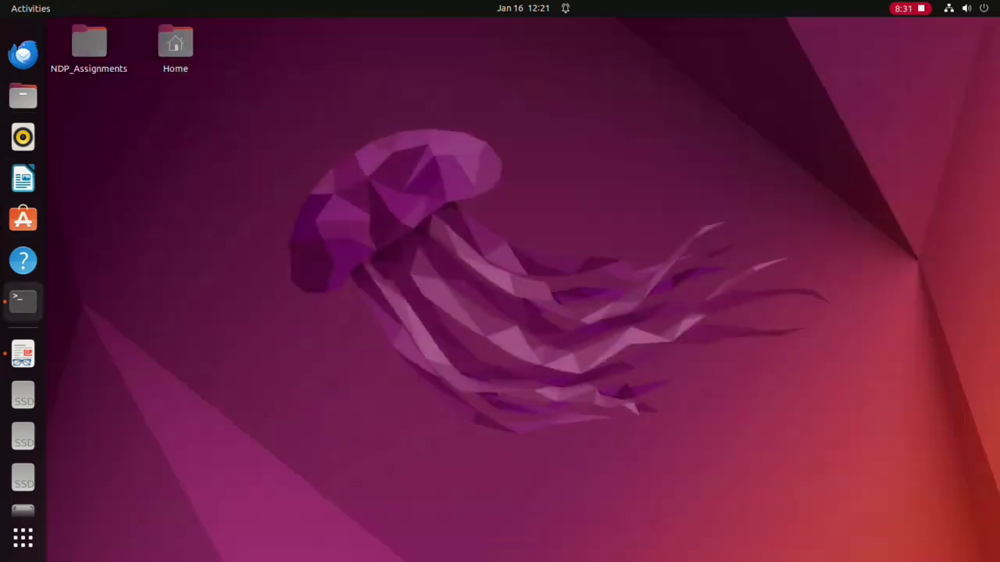
Switch to Document Viewer and review the directory handling slides, including the Q1 exercise, through to the last page.
left_click(23, 354)
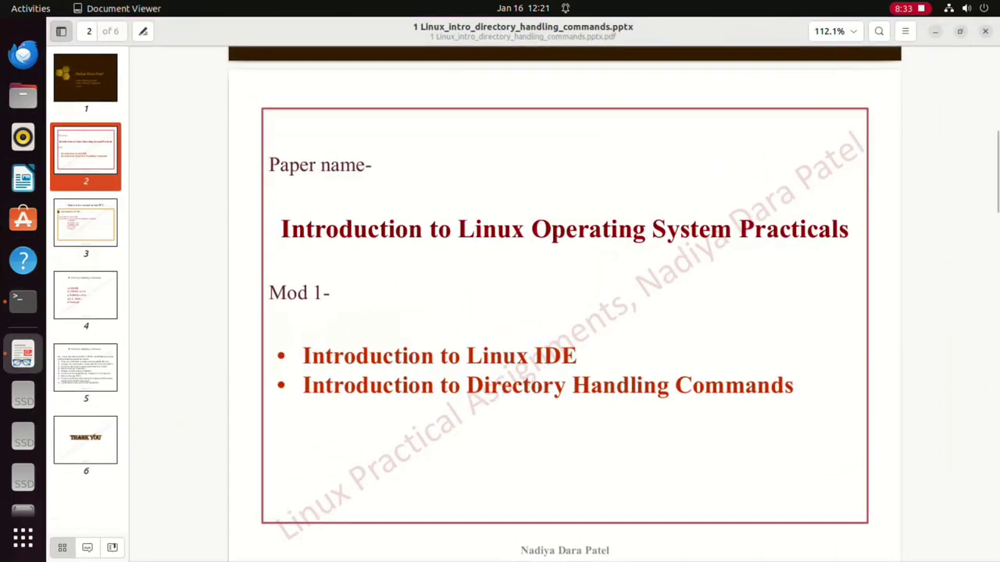
scroll(564, 304, "down", 10)
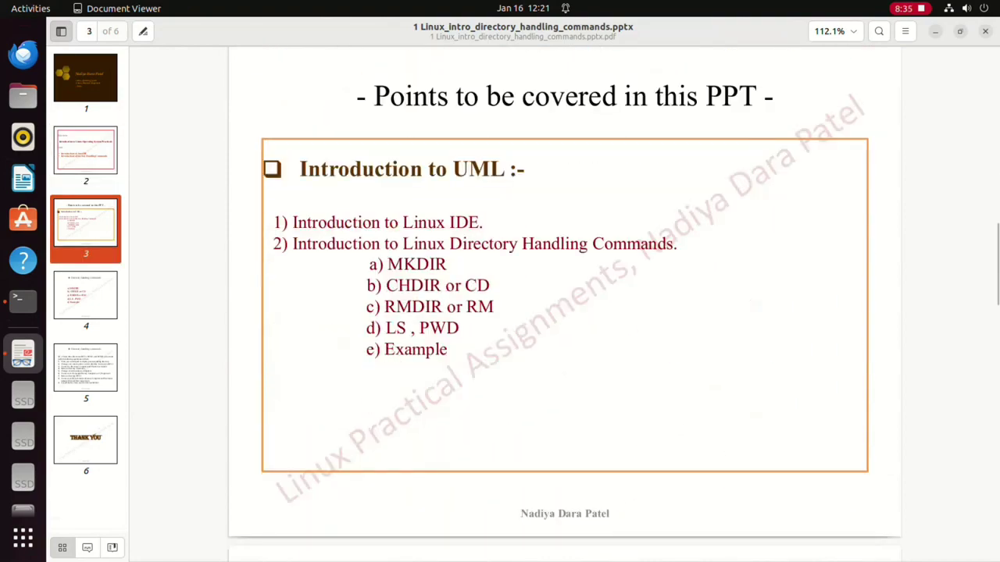
scroll(564, 305, "down", 15)
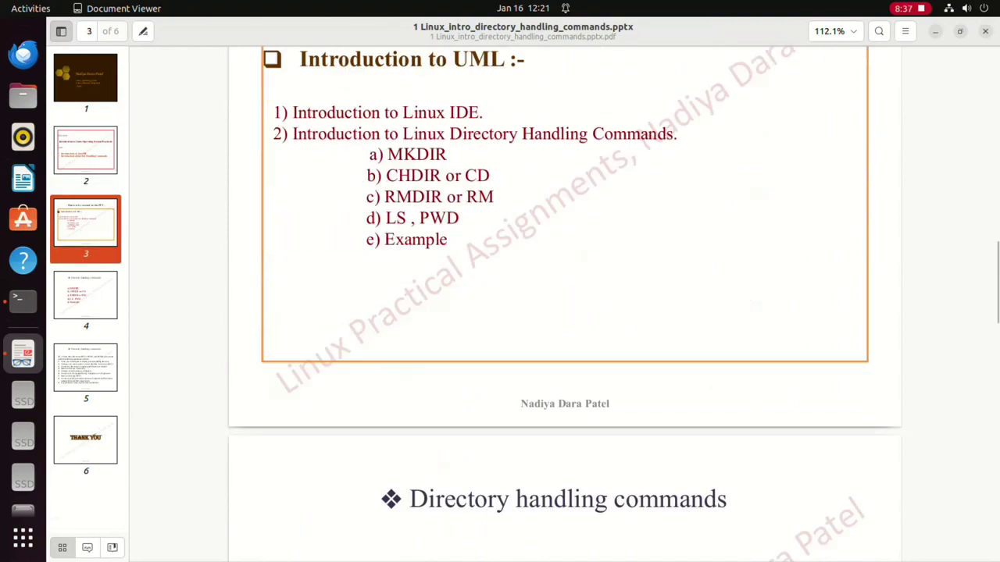
scroll(564, 305, "down", 8)
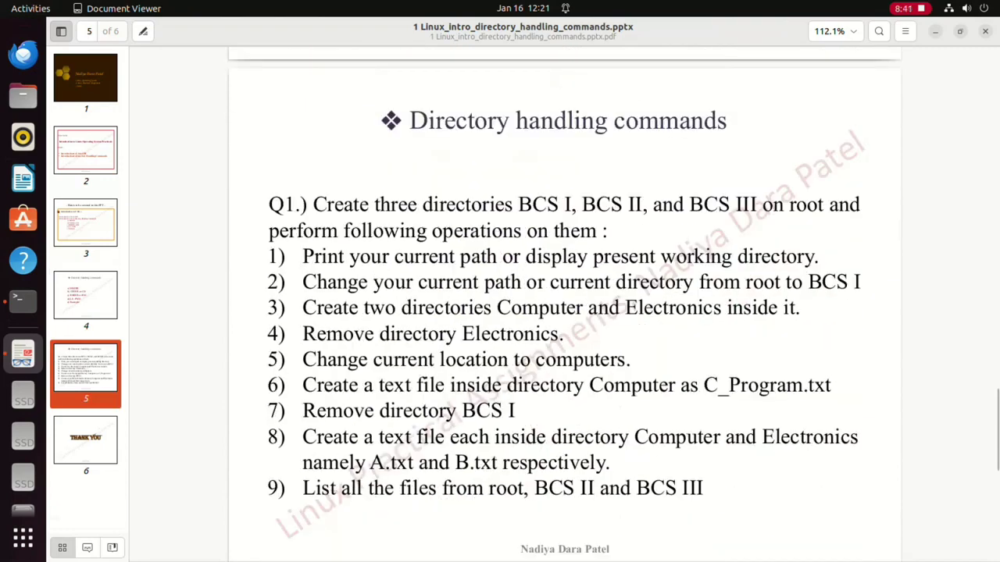
scroll(564, 305, "down", 10)
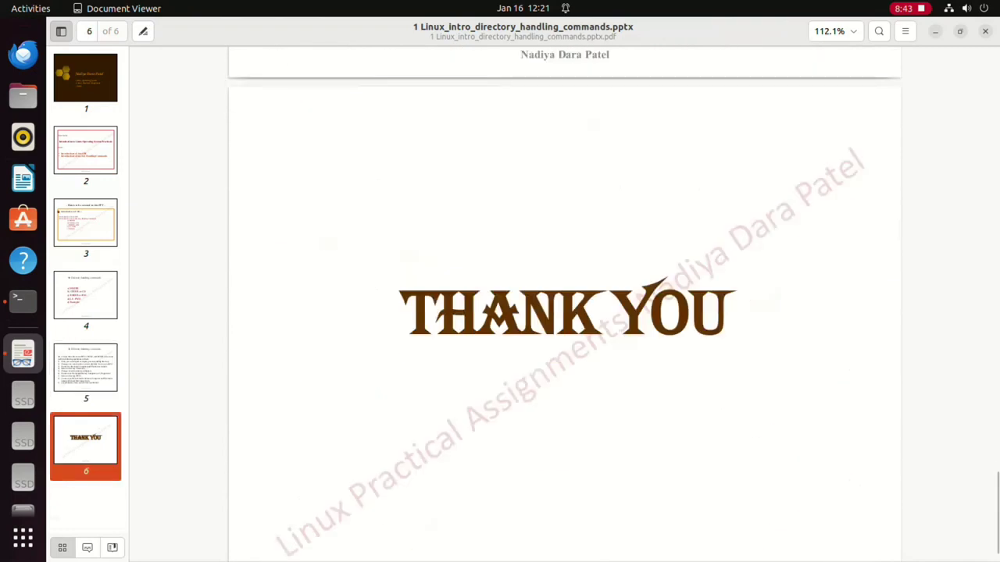